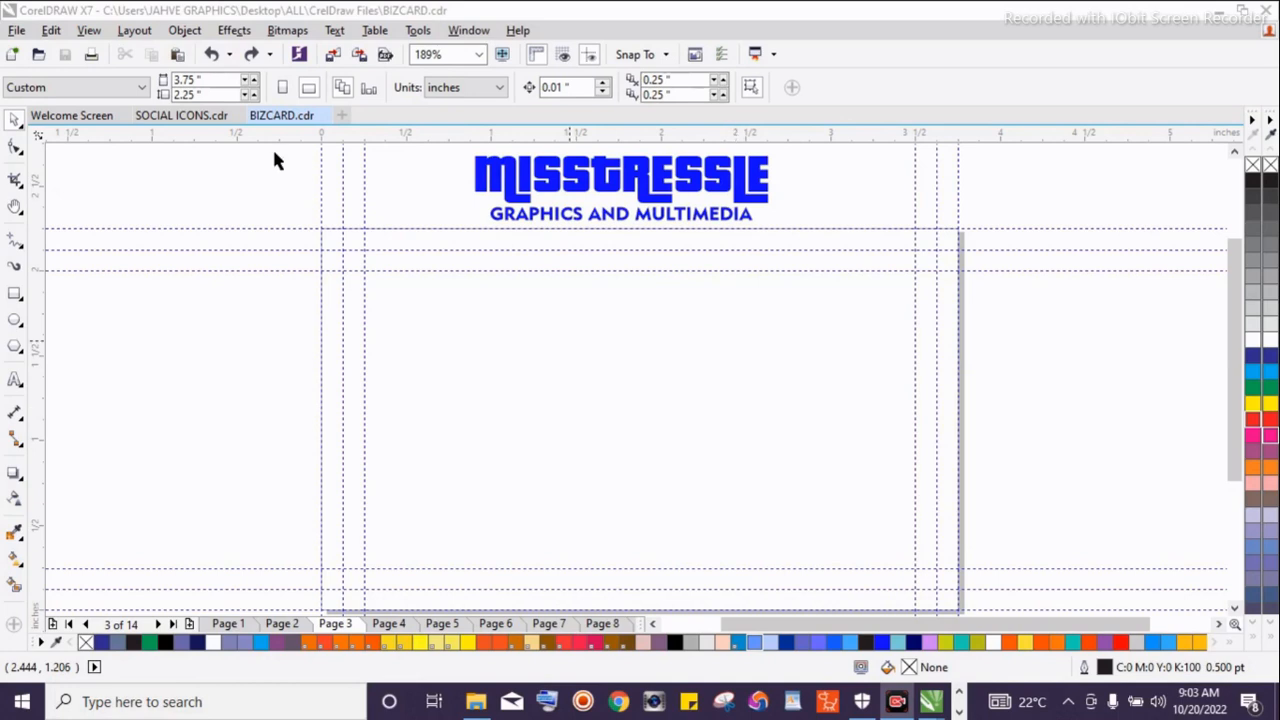
Start a new document and name it Corporate Business Card
key("ctrl+a")
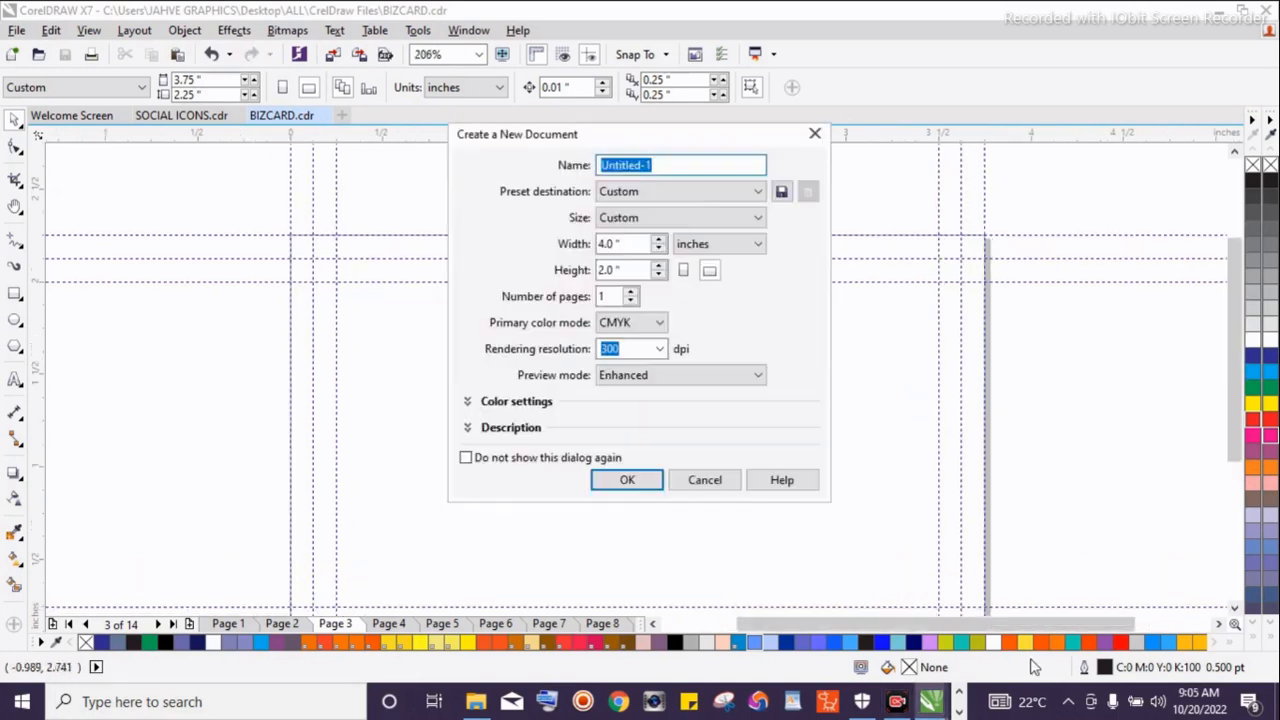
type("c")
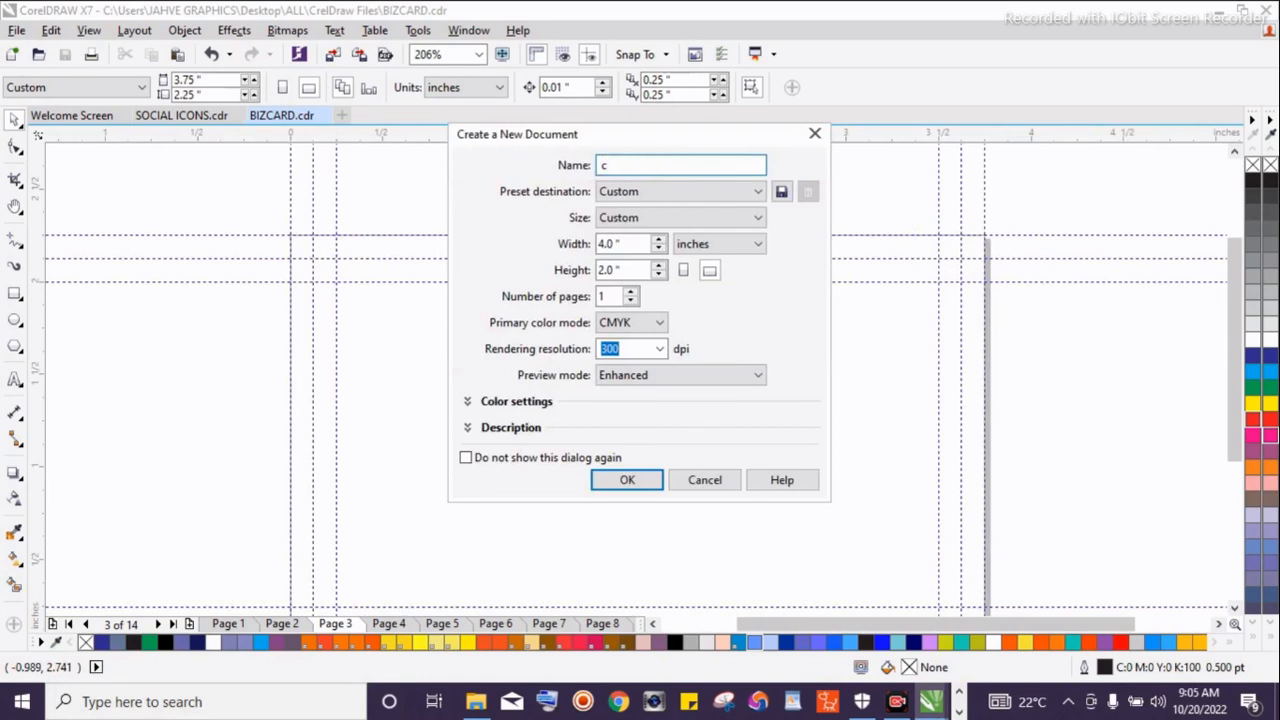
key("BackSpace")
type("C")
type("o2r")
type("por2ate")
key("Left")
key("Left")
key("BackSpace")
key("Left")
key("Left")
key("Left")
key("Left")
key("BackSpace")
key("Right")
key("Right")
key("Right")
key("Right")
key("Right")
key("Right")
key("Right")
type("Bu2siness Card")
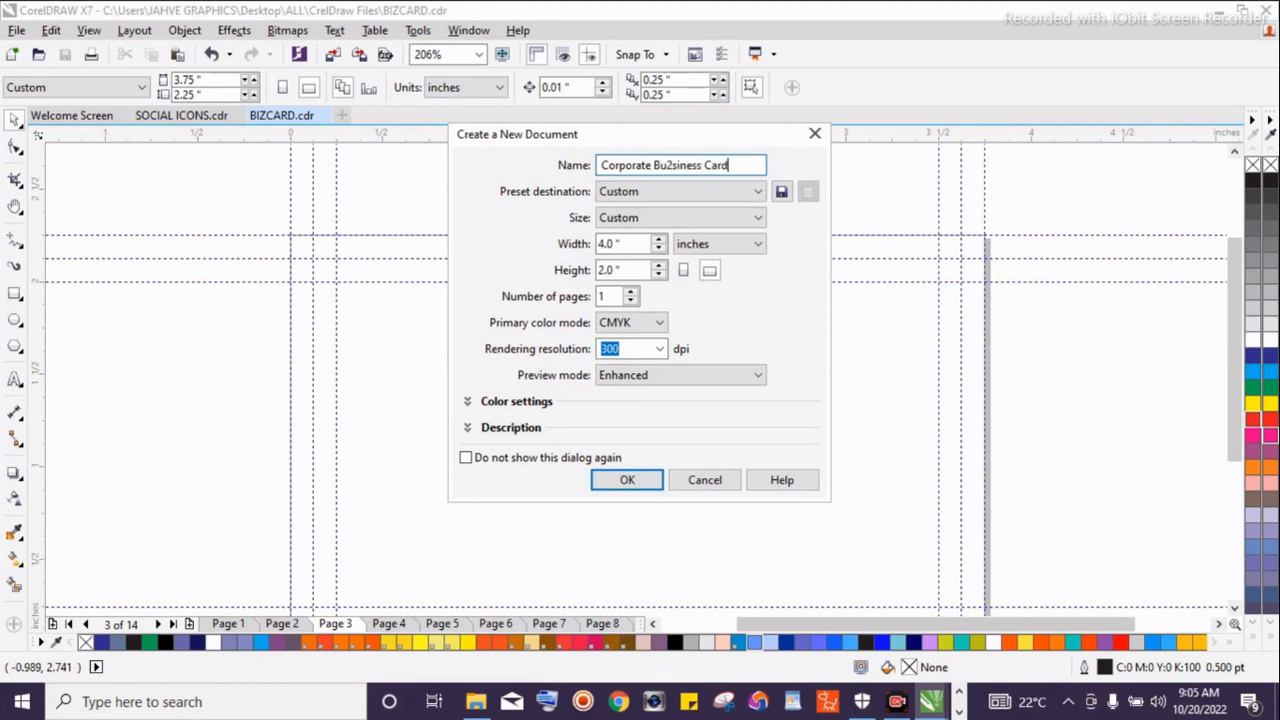
key("Left")
key("Left")
key("Left")
key("Left")
key("Left")
key("Left")
key("Left")
key("Left")
key("Left")
key("Left")
key("Left")
key("BackSpace")
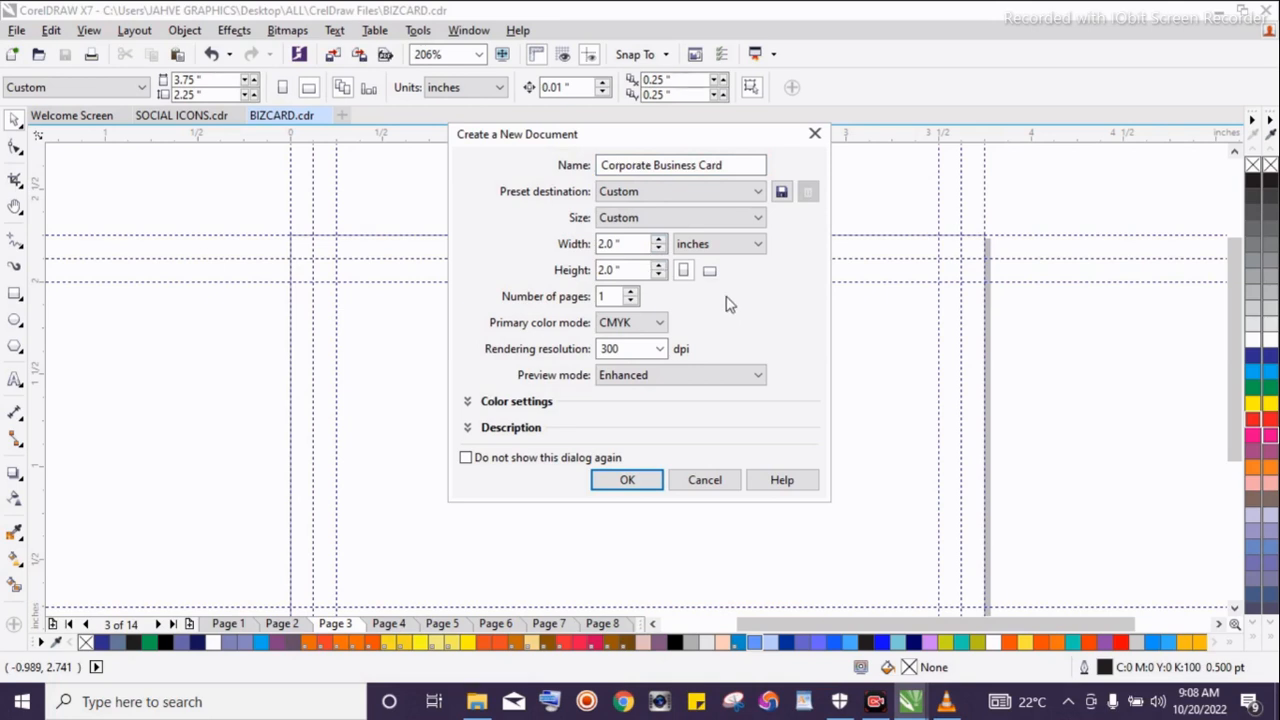
Set the new document's width to 3.75 inches
left_click(632, 246)
type("222222222")
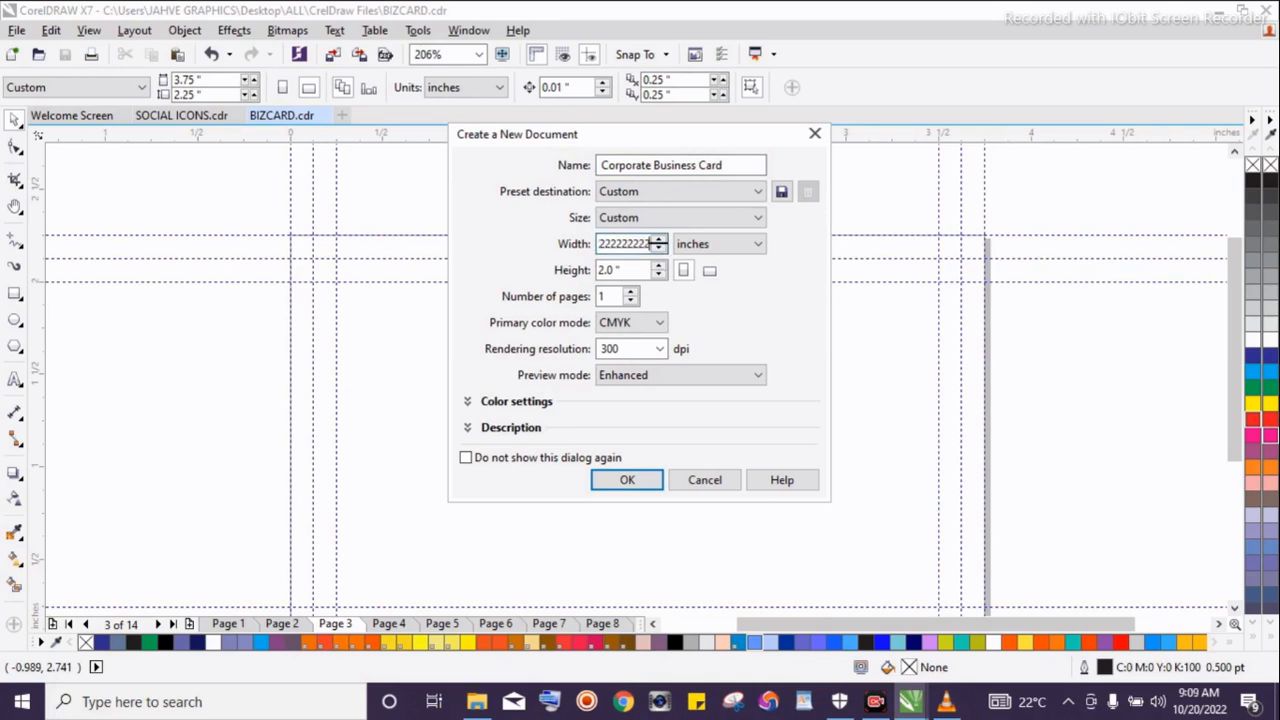
key("ctrl+a")
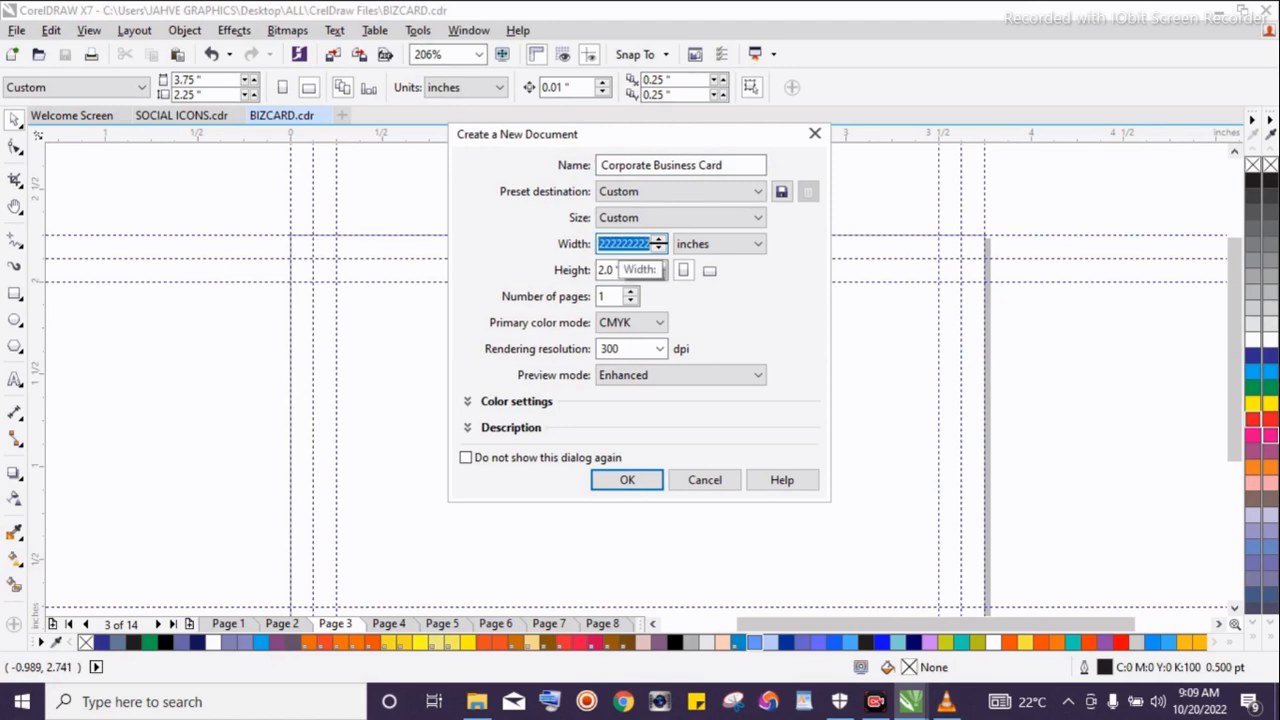
type("375")
key("Left")
key("Left")
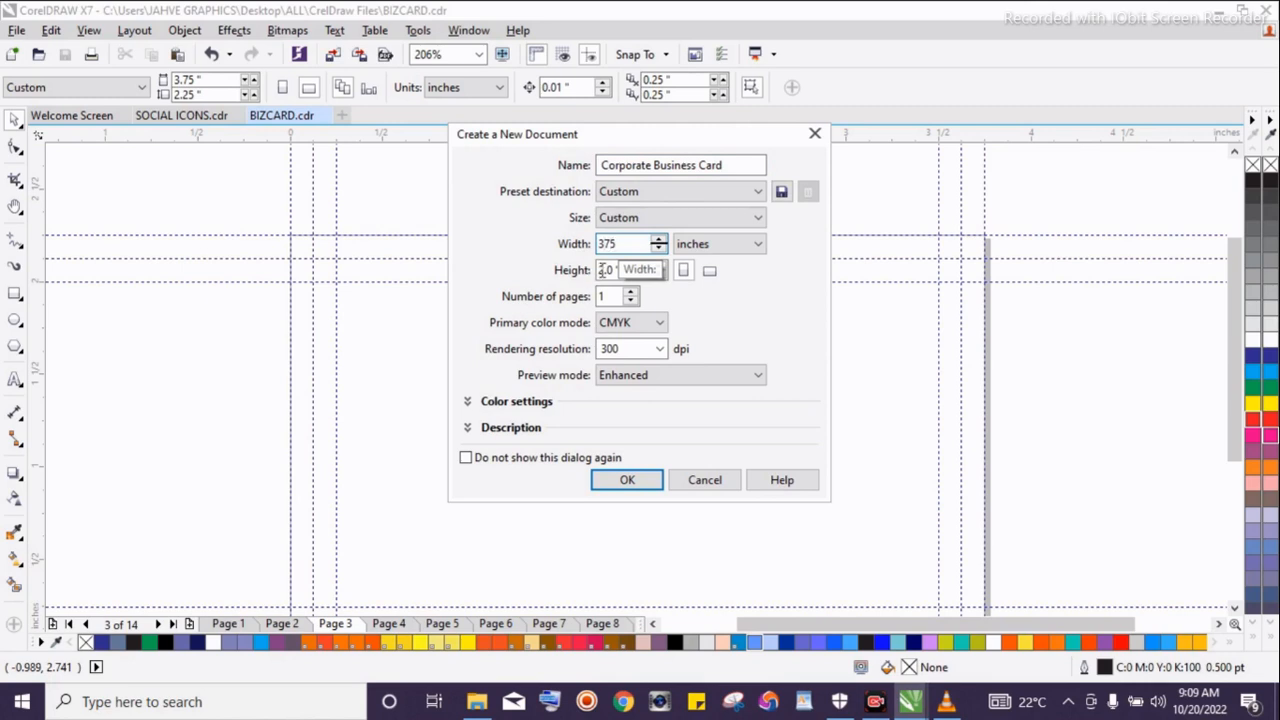
left_click(605, 270)
left_click(606, 270)
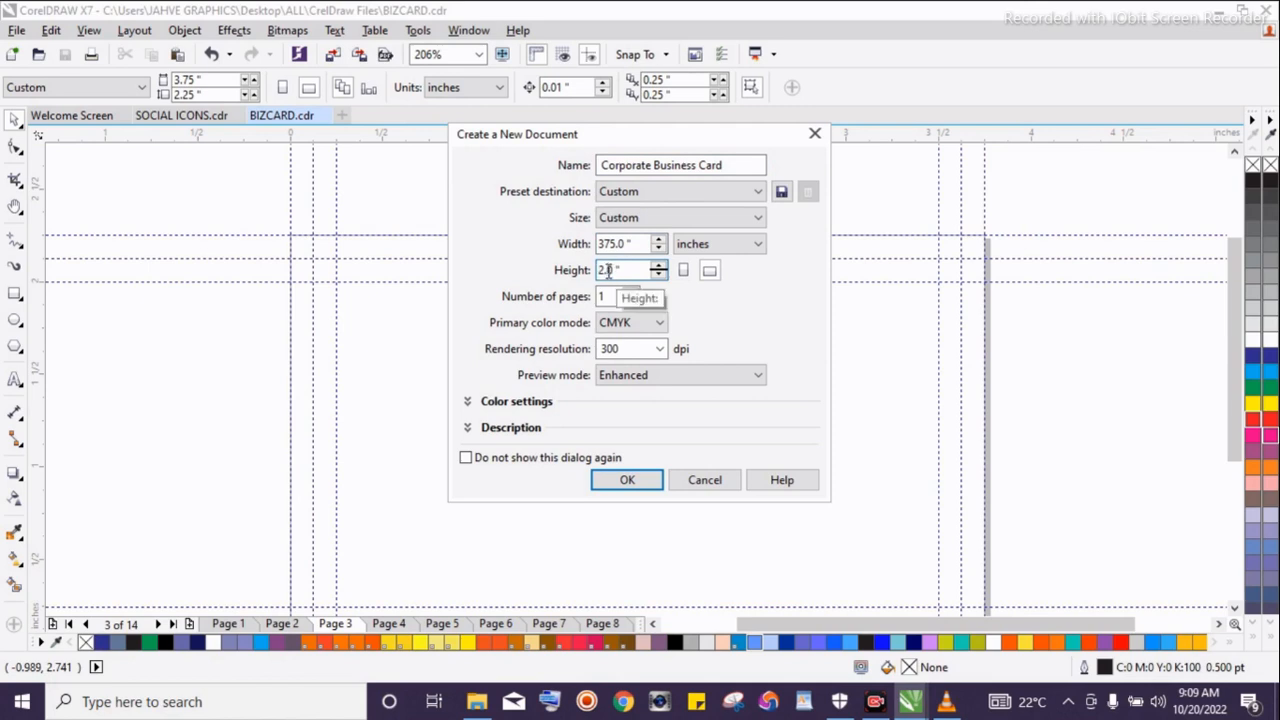
left_click_drag(608, 271, 606, 271)
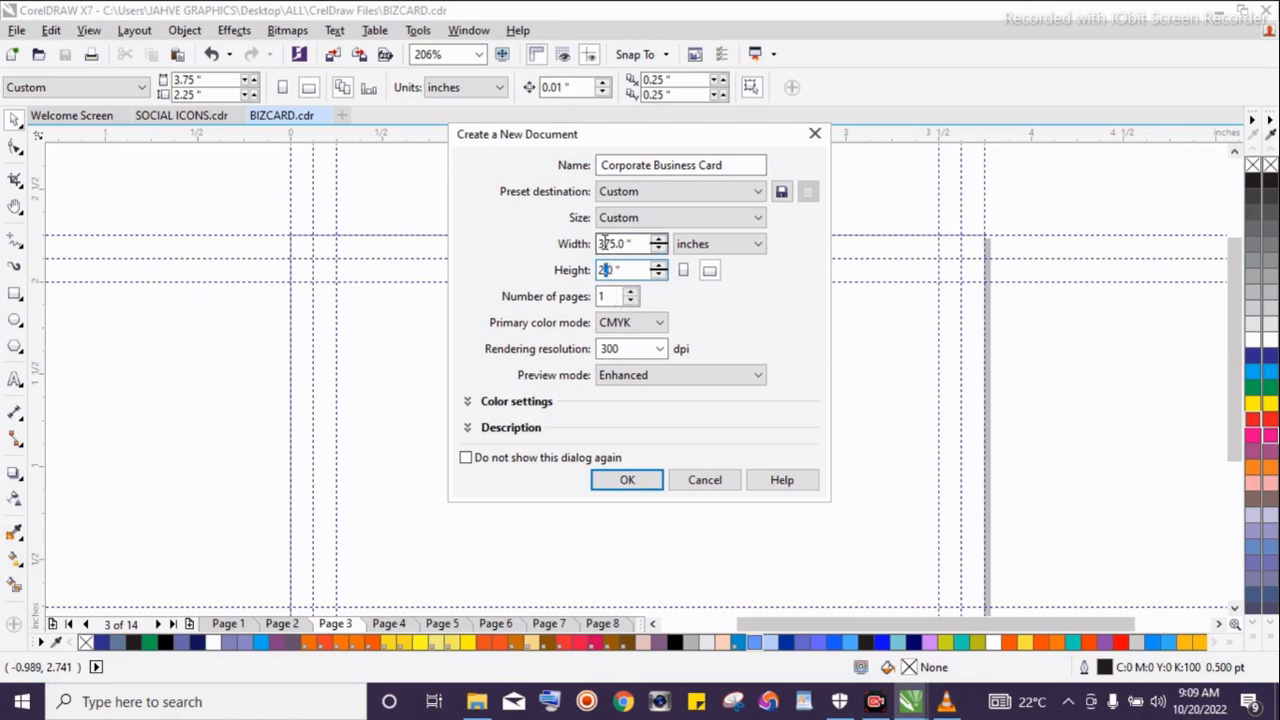
left_click(603, 243)
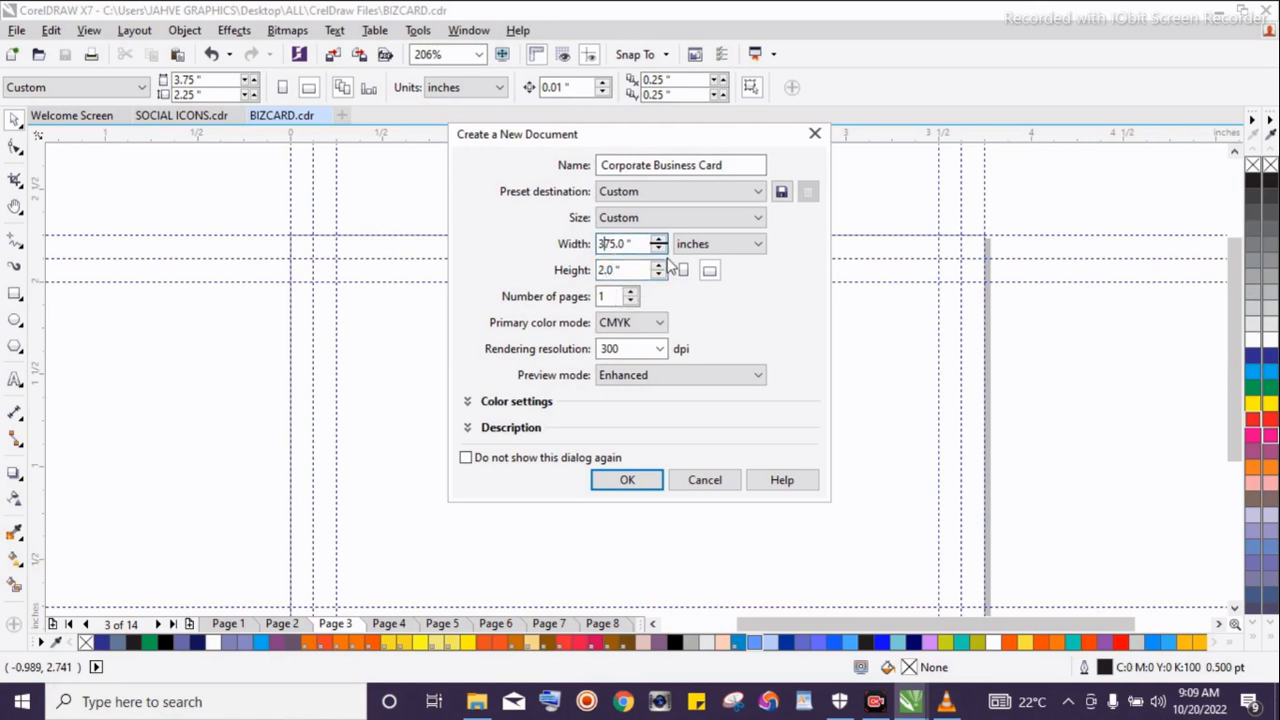
type(".")
key("BackSpace")
key("BackSpace")
Set the document height to 2.25 inches and create the document
left_click(612, 270)
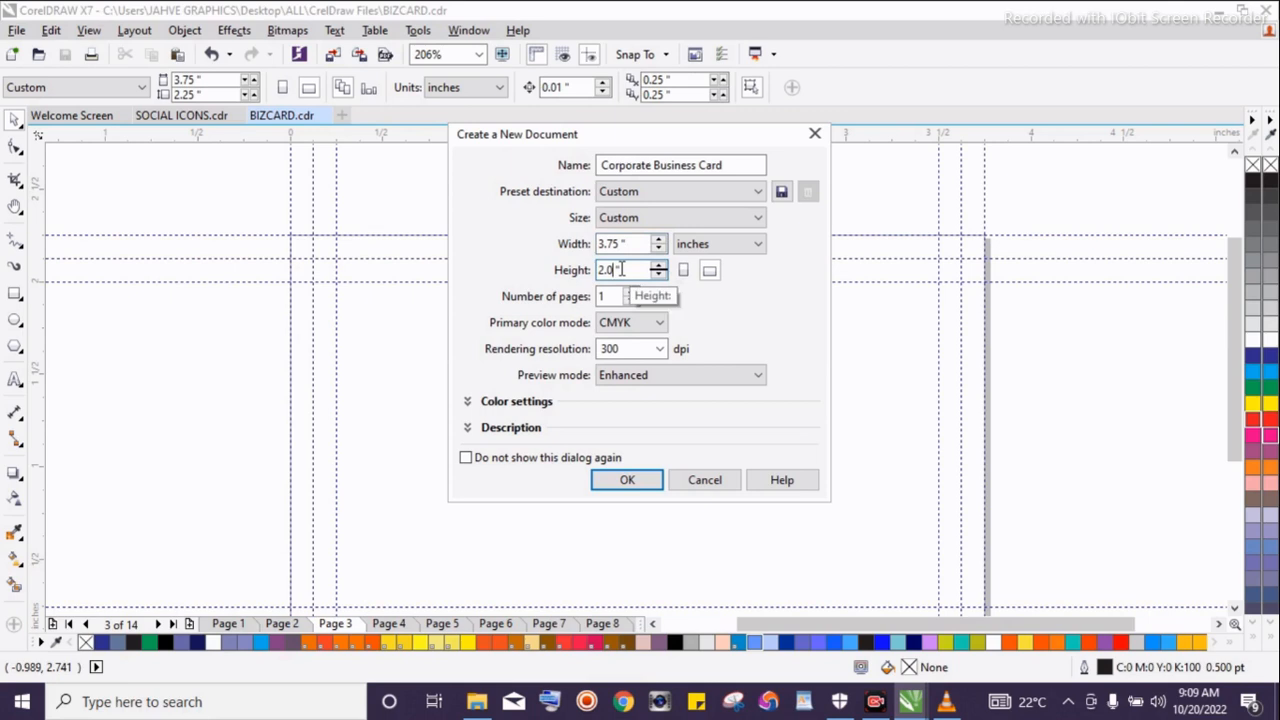
key("BackSpace")
type(".5")
left_click(604, 271)
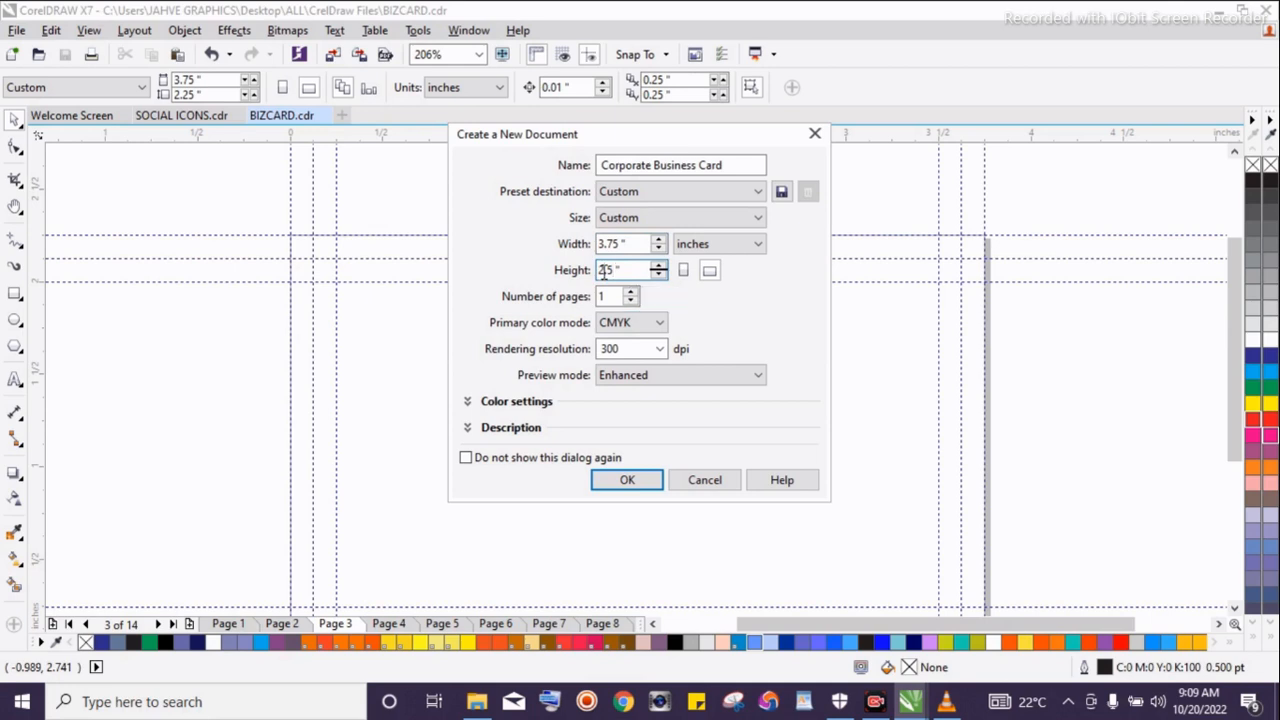
key("BackSpace")
key("ctrl+z")
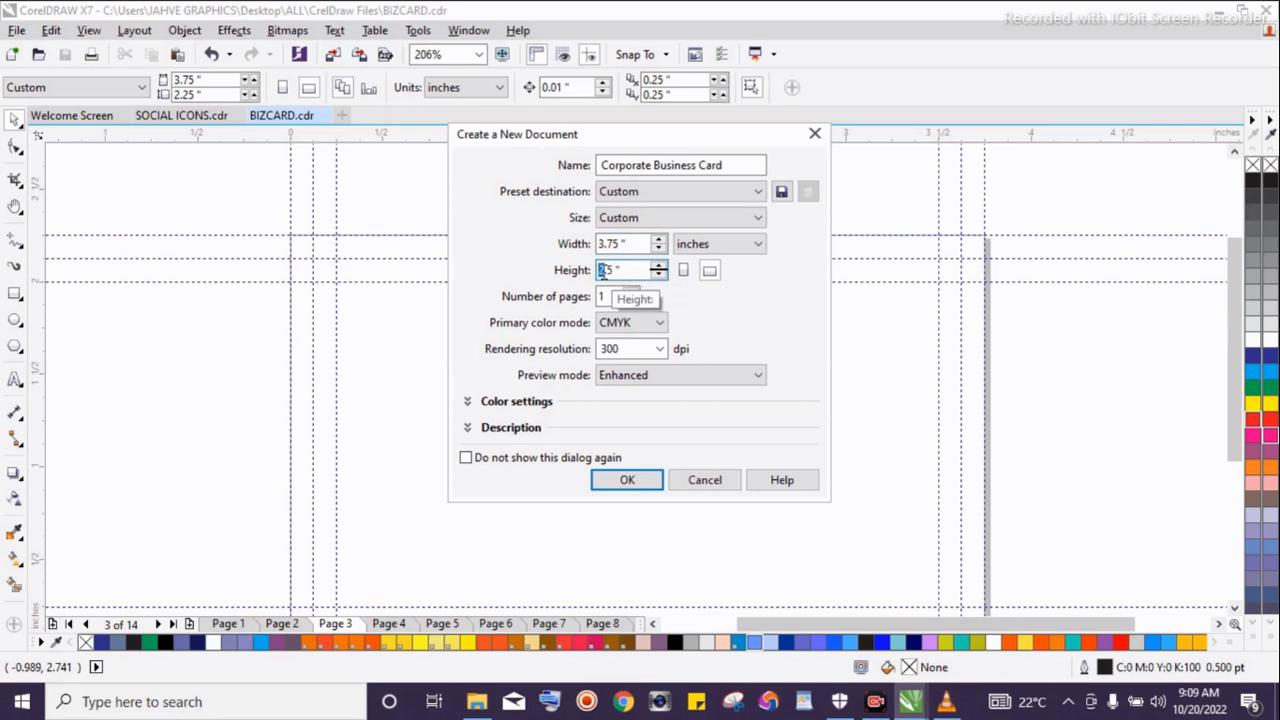
left_click(605, 270)
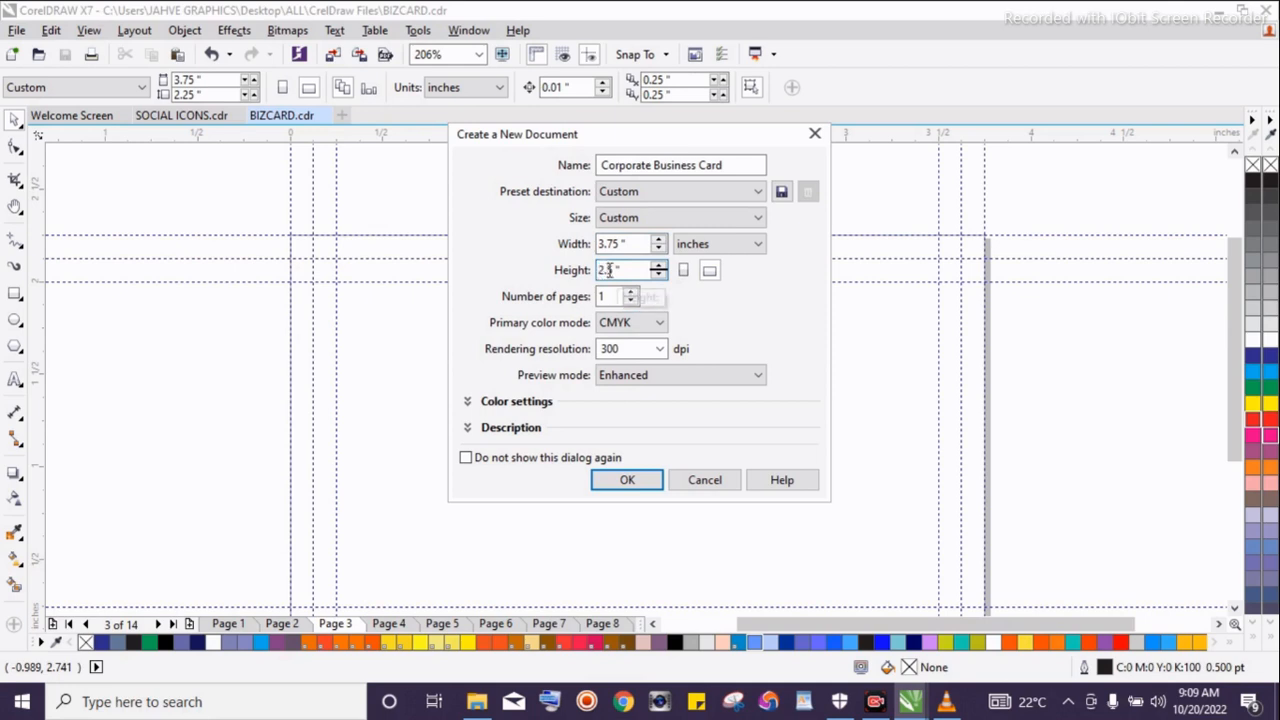
type("25")
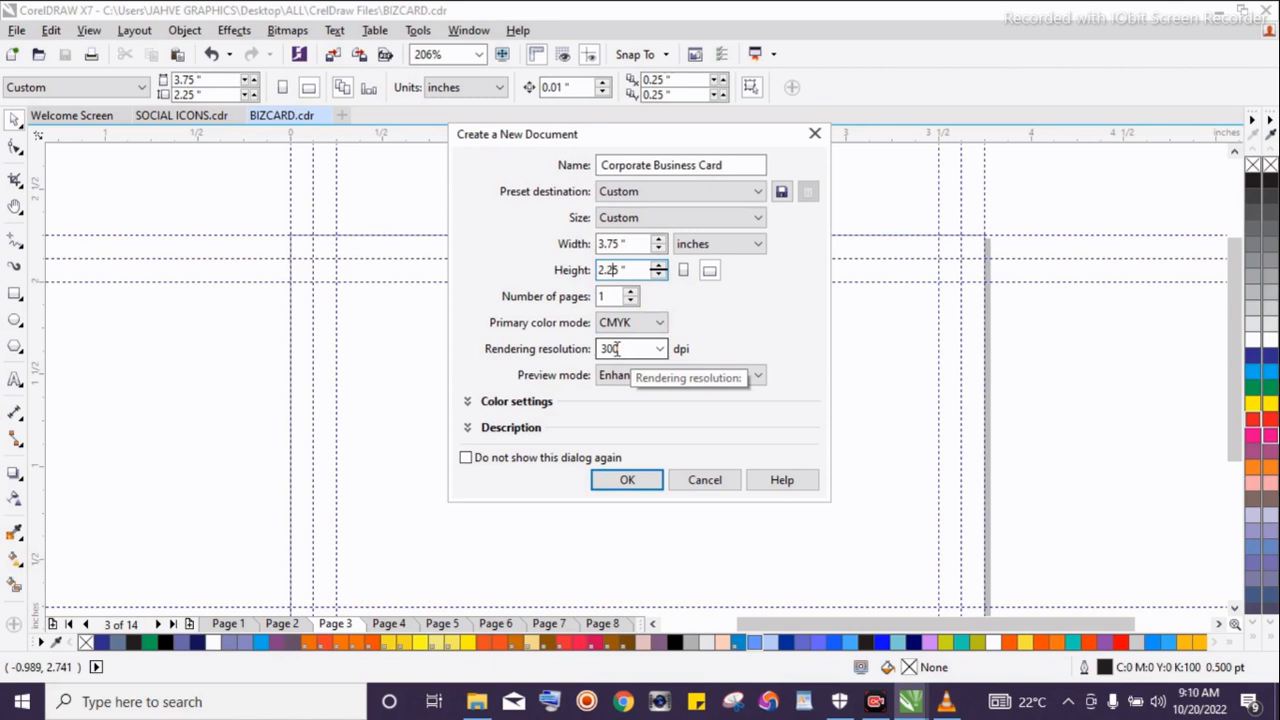
type("222222222222222222222222222222")
key("BackSpace")
key("BackSpace")
key("BackSpace")
key("BackSpace")
key("BackSpace")
key("BackSpace")
key("BackSpace")
key("BackSpace")
key("BackSpace")
key("BackSpace")
key("BackSpace")
key("BackSpace")
key("BackSpace")
key("BackSpace")
key("BackSpace")
key("BackSpace")
key("BackSpace")
key("BackSpace")
key("BackSpace")
key("BackSpace")
type(".")
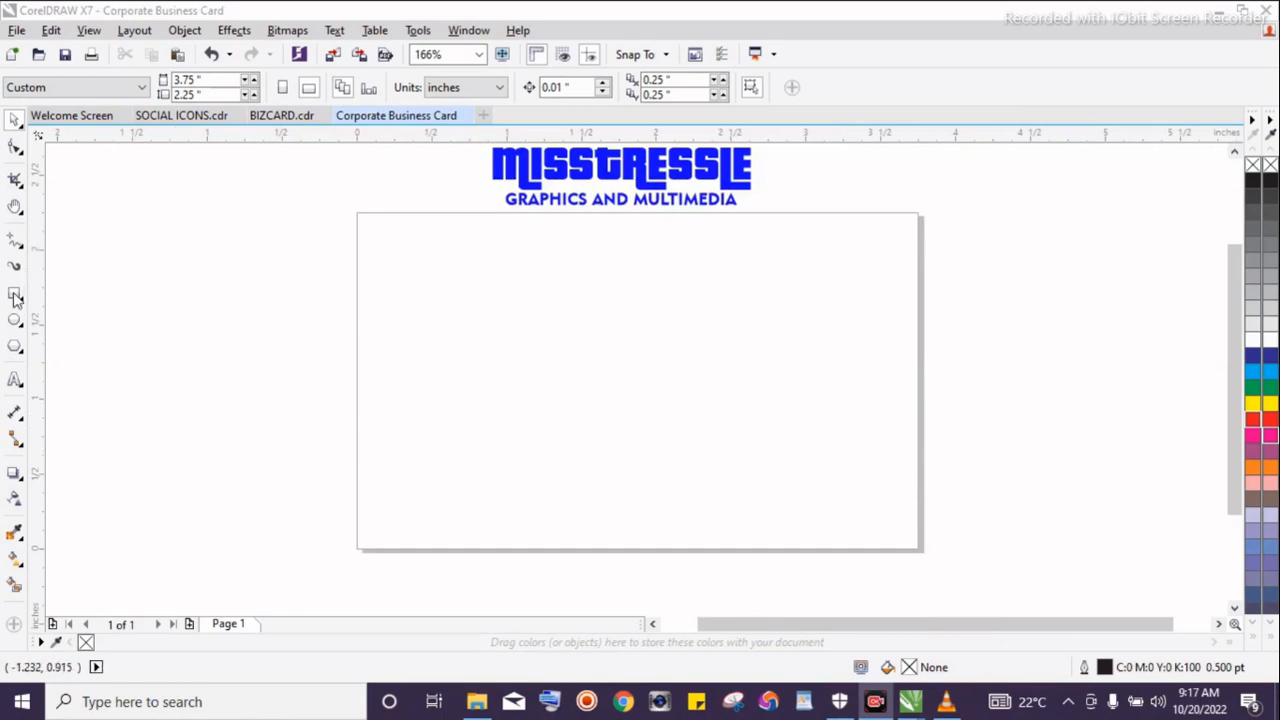
Add a page-sized rectangle and resize it to 3.5 × 2.0 inches
double_click(15, 295)
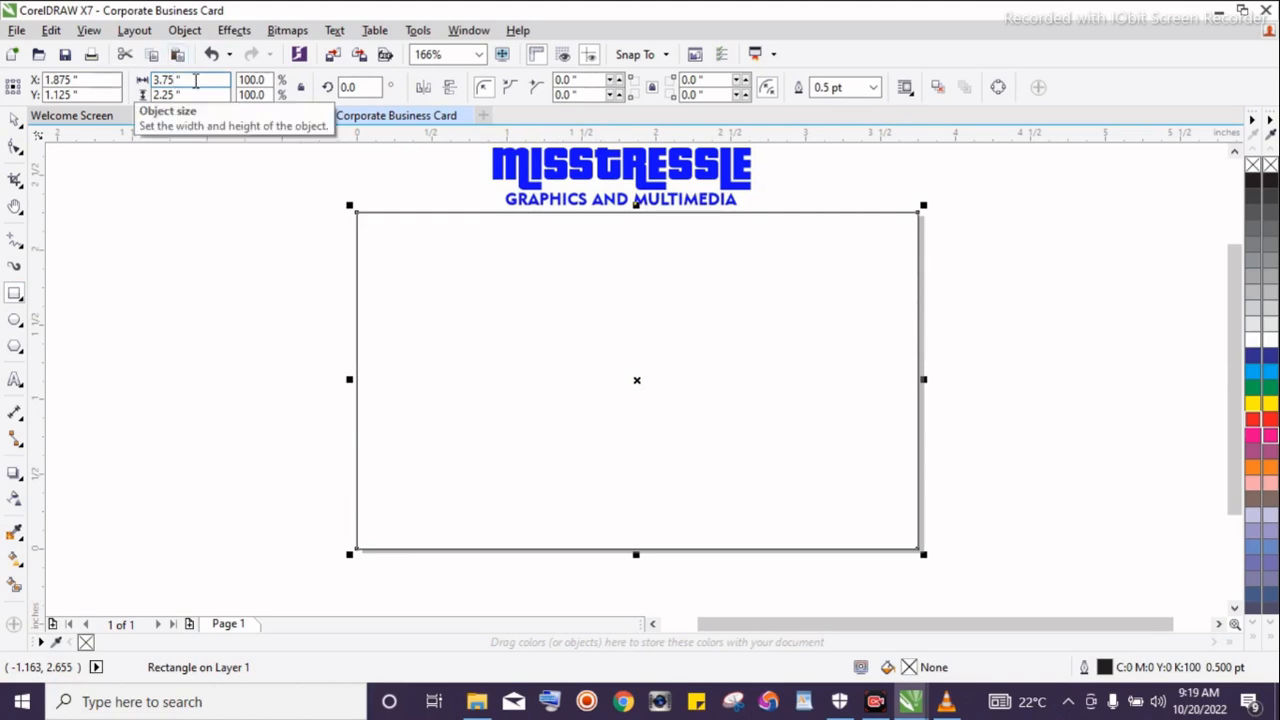
key("BackSpace")
key("BackSpace")
type("5")
key("Tab")
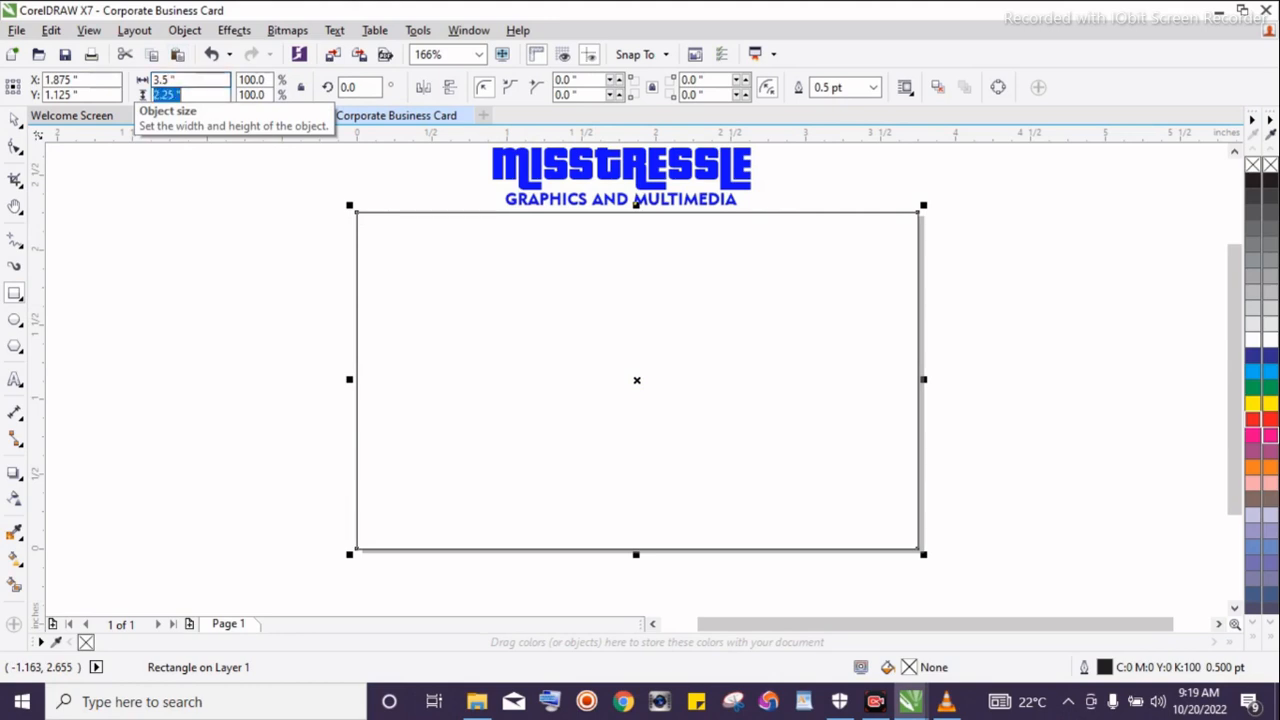
key("Right")
key("BackSpace")
key("BackSpace")
key("BackSpace")
key("Return")
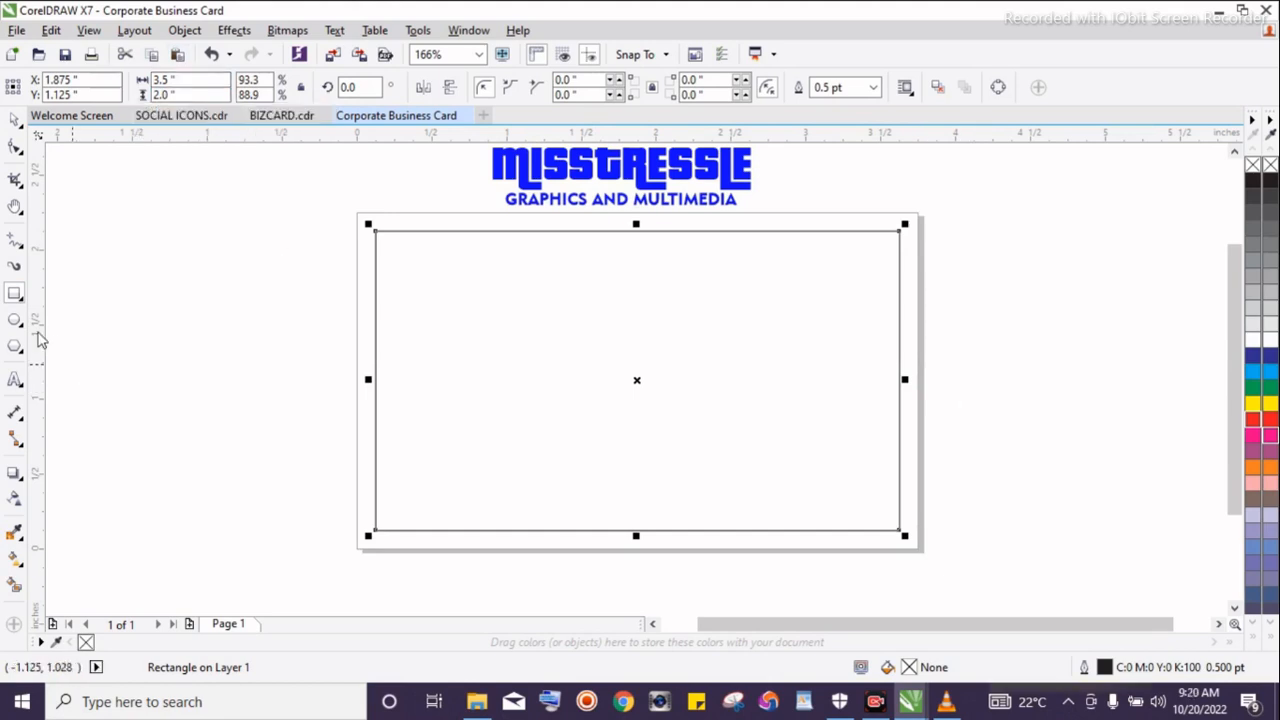
left_click(16, 121)
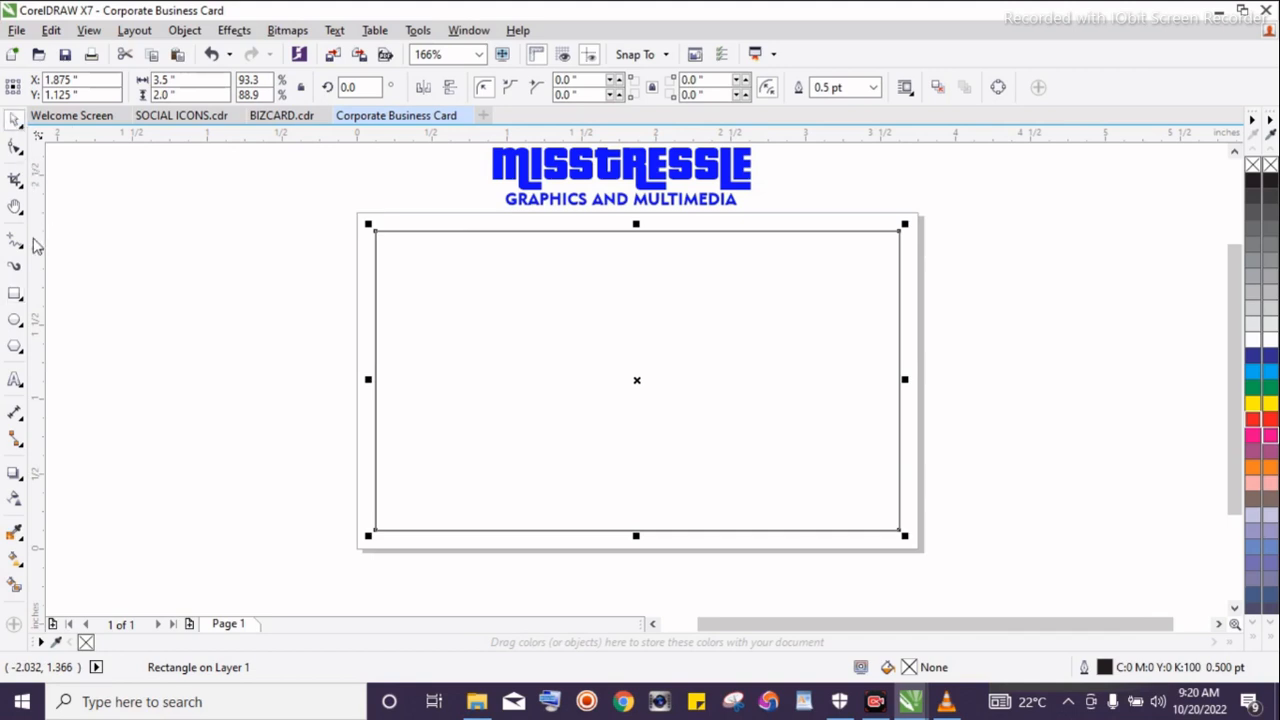
left_click_drag(155, 258, 95, 266)
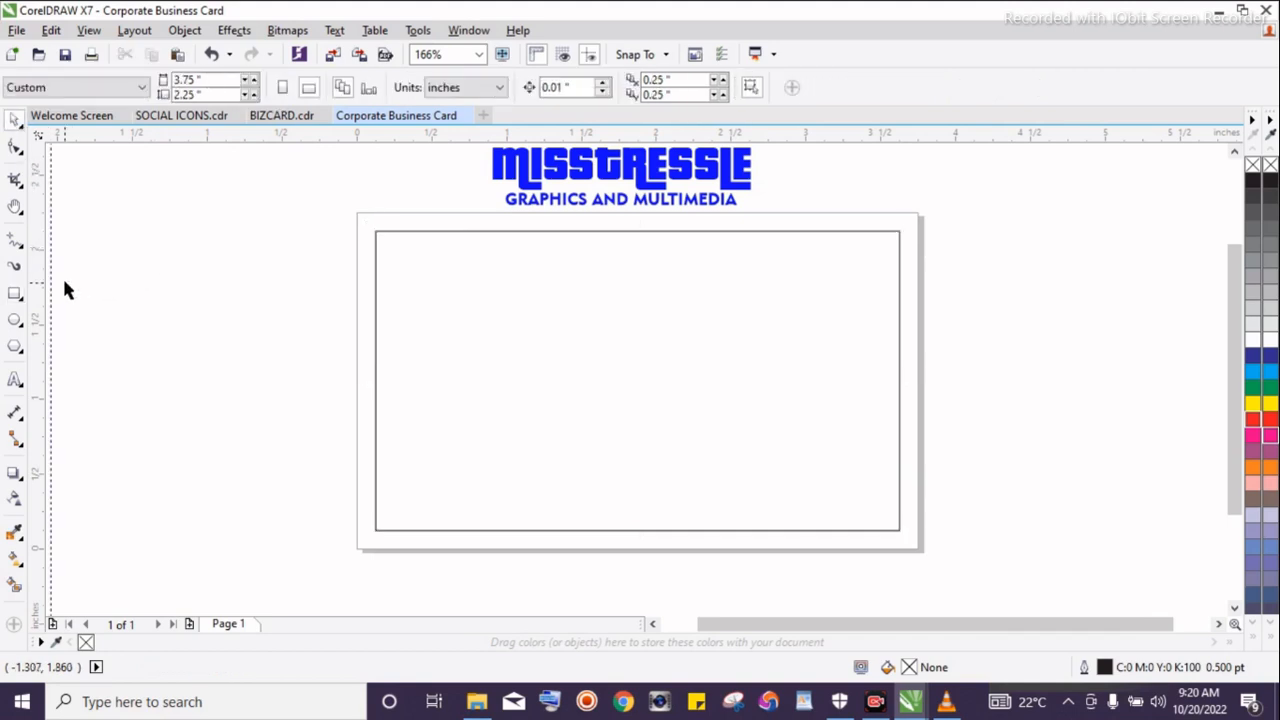
key("ctrl+z")
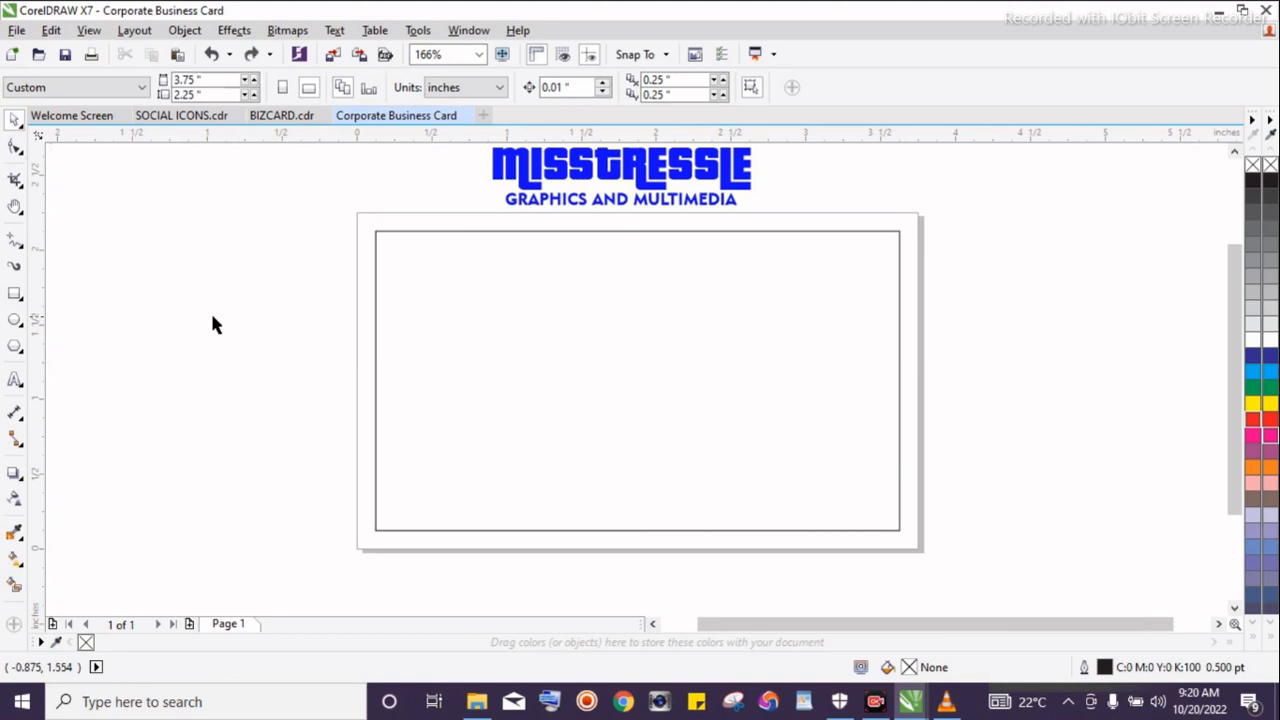
Place guidelines along all four edges of the 3.5 × 2.0 inch rectangle
left_click_drag(42, 338, 375, 362)
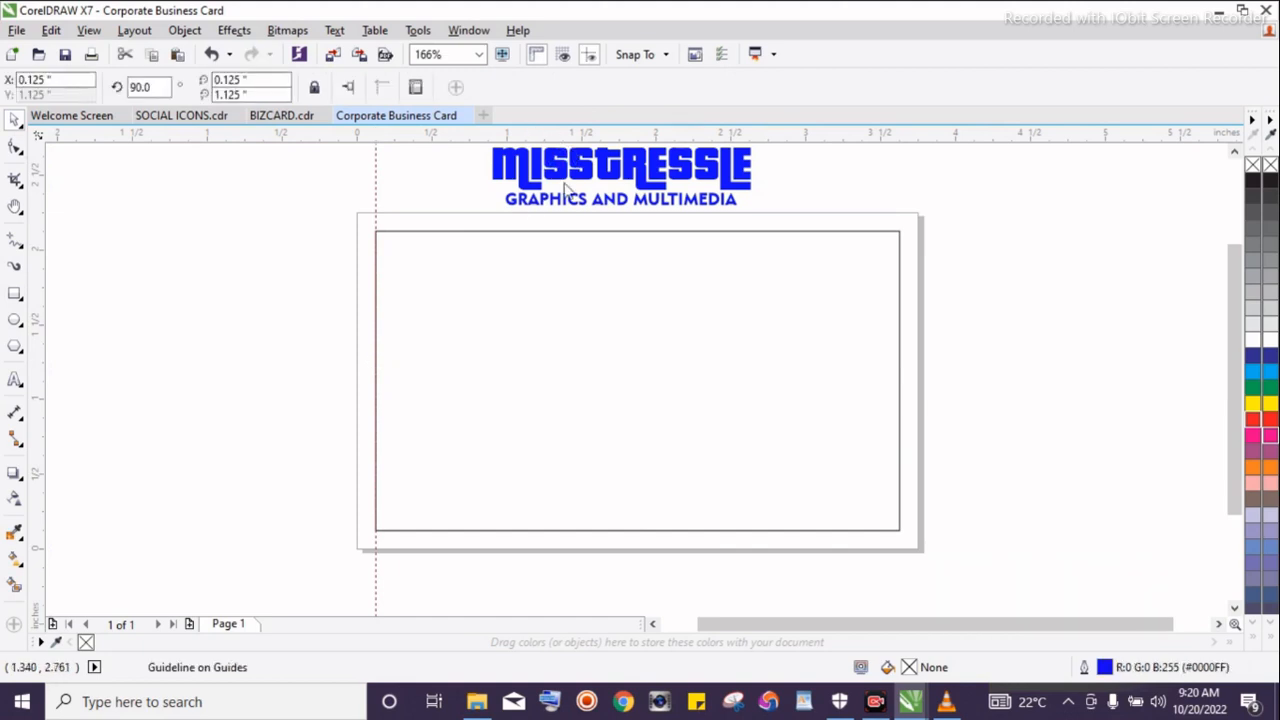
left_click_drag(576, 134, 575, 236)
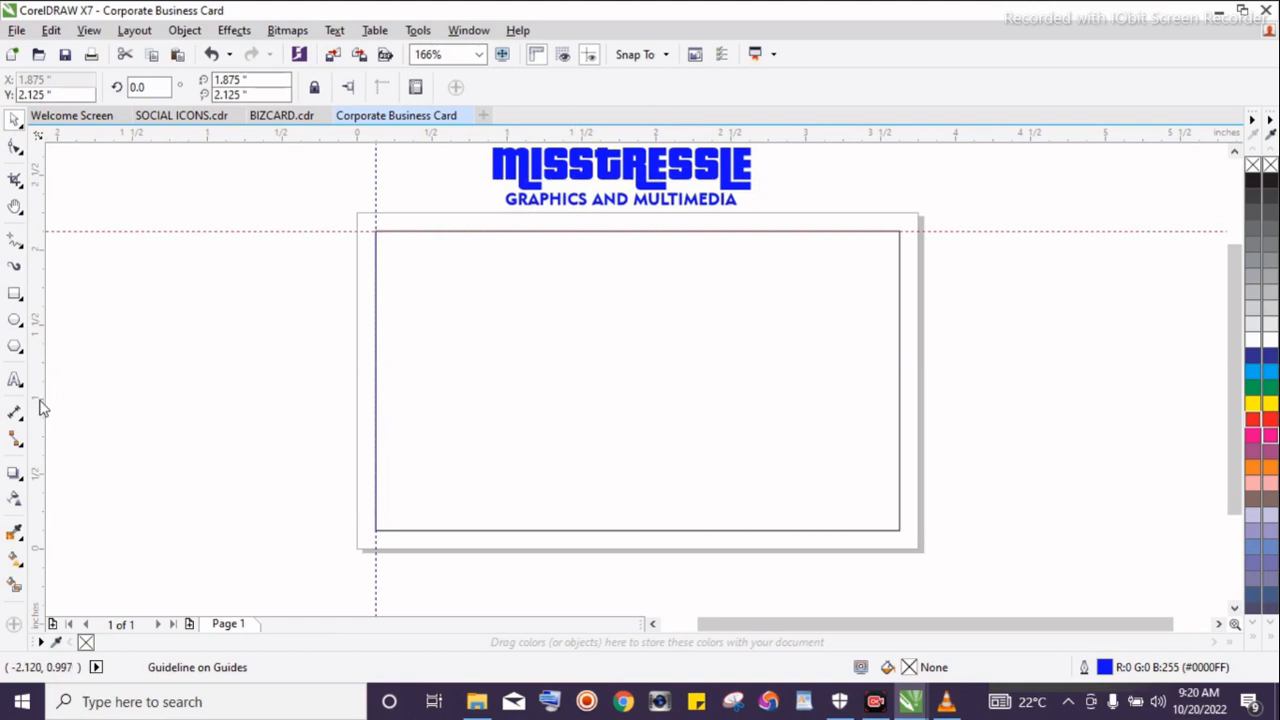
left_click_drag(130, 429, 901, 419)
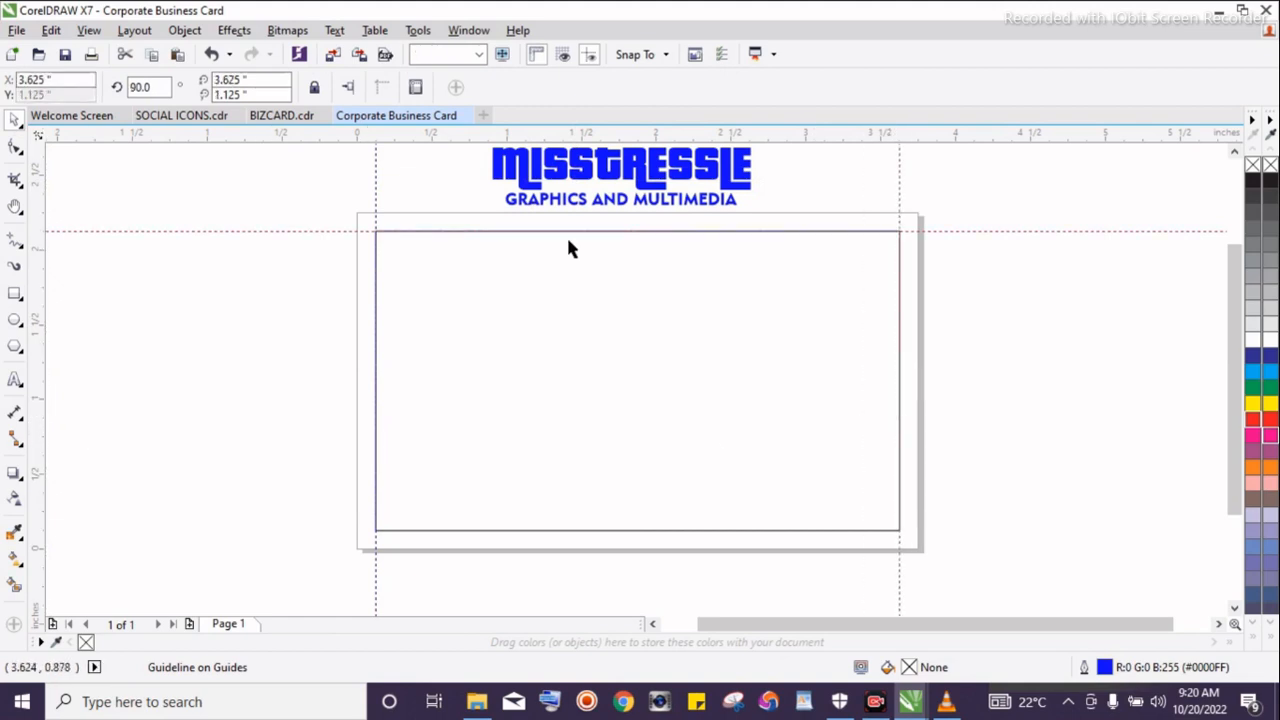
left_click_drag(607, 135, 597, 531)
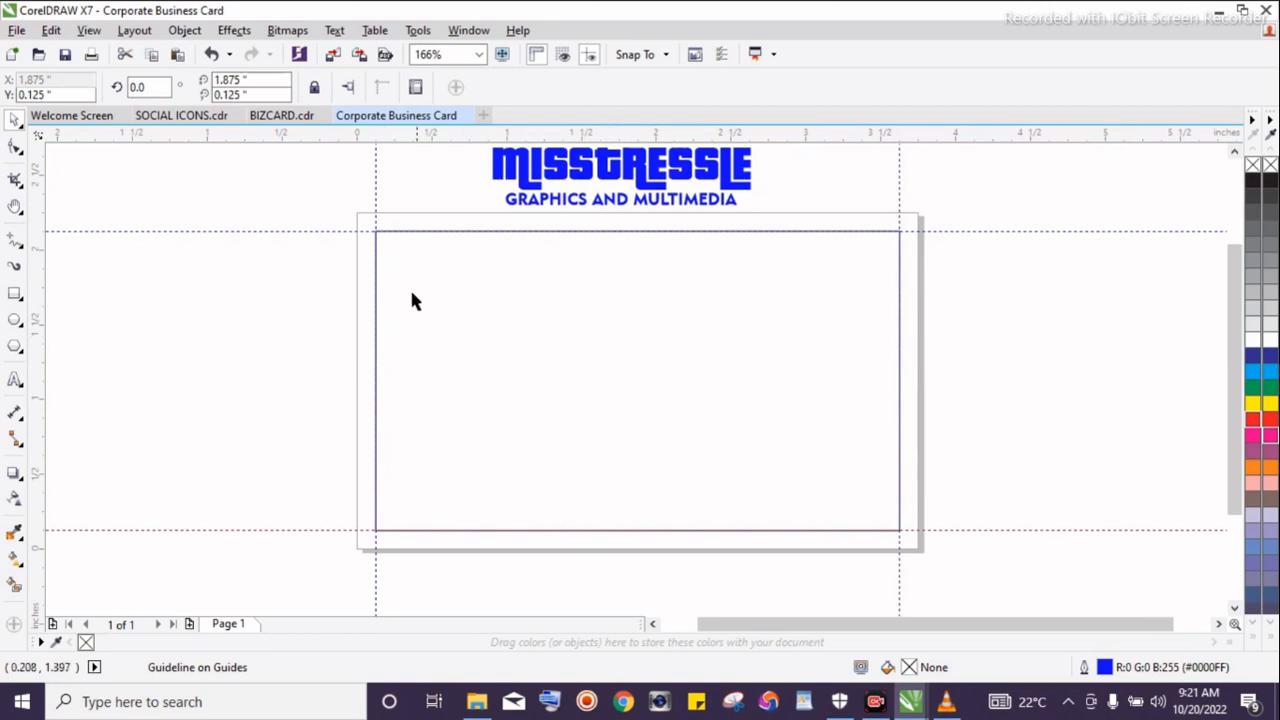
Add another page-sized rectangle and resize it to 3.25 × 1.75 inches
double_click(14, 296)
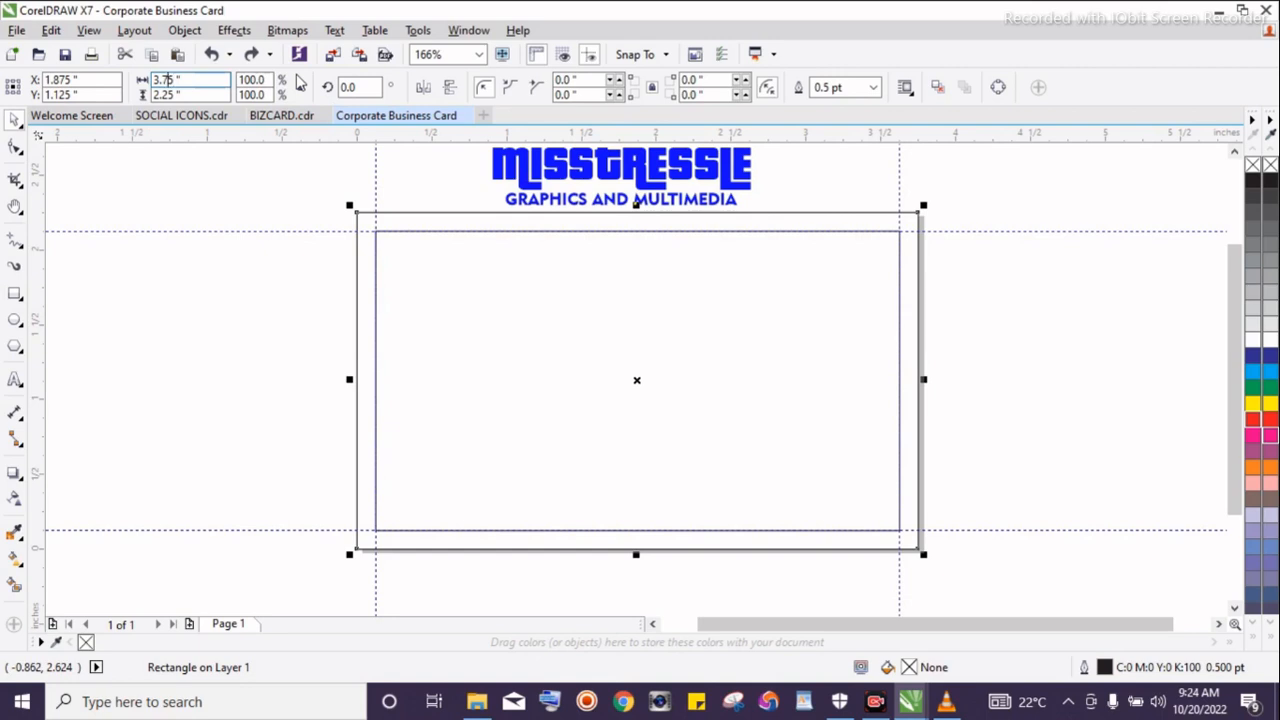
key("BackSpace")
type("2")
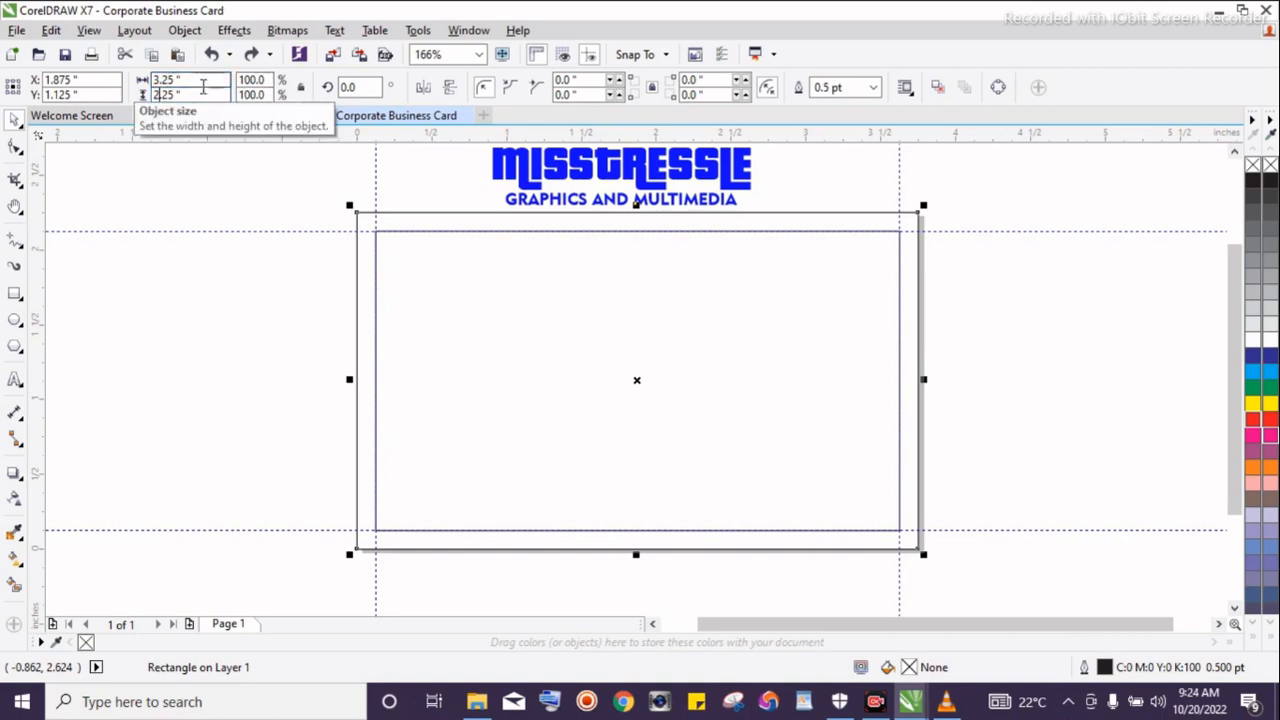
key("Delete")
type("1")
key("Delete")
type("7")
key("Return")
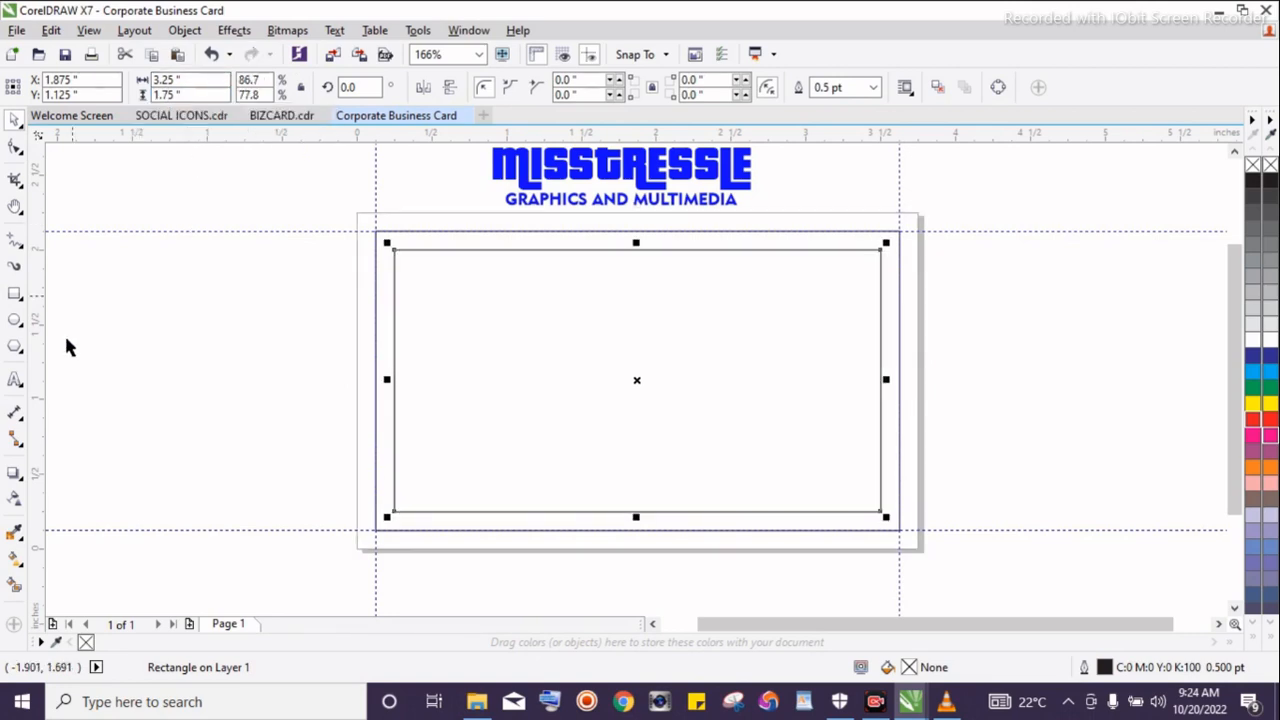
Place guidelines along all four edges of the 3.25 × 1.75 inch rectangle
left_click_drag(40, 334, 391, 357)
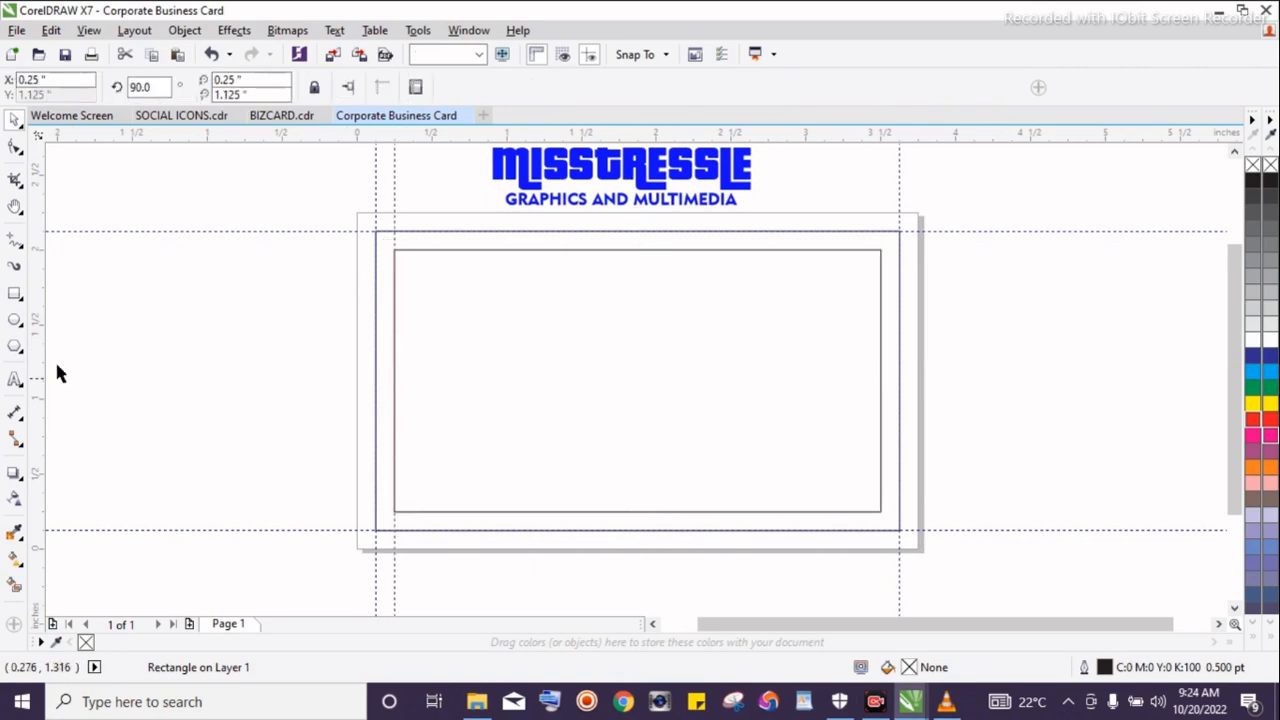
left_click_drag(38, 366, 880, 423)
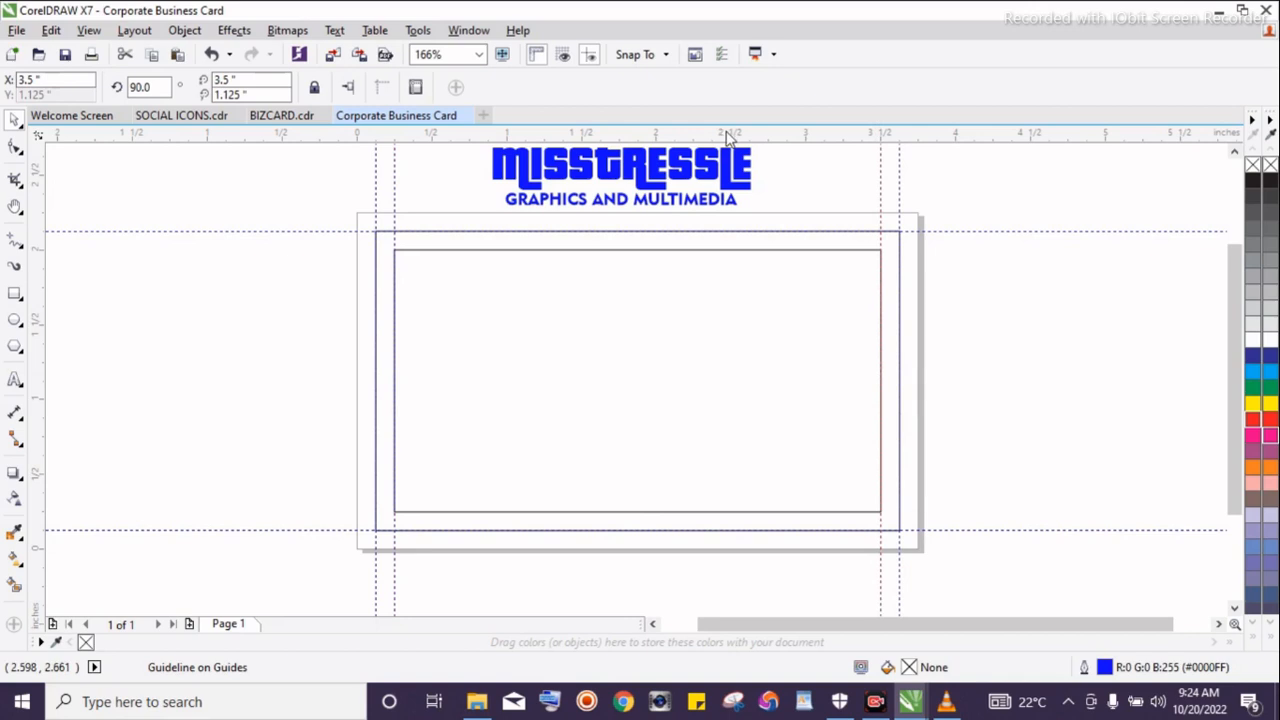
left_click_drag(729, 138, 701, 250)
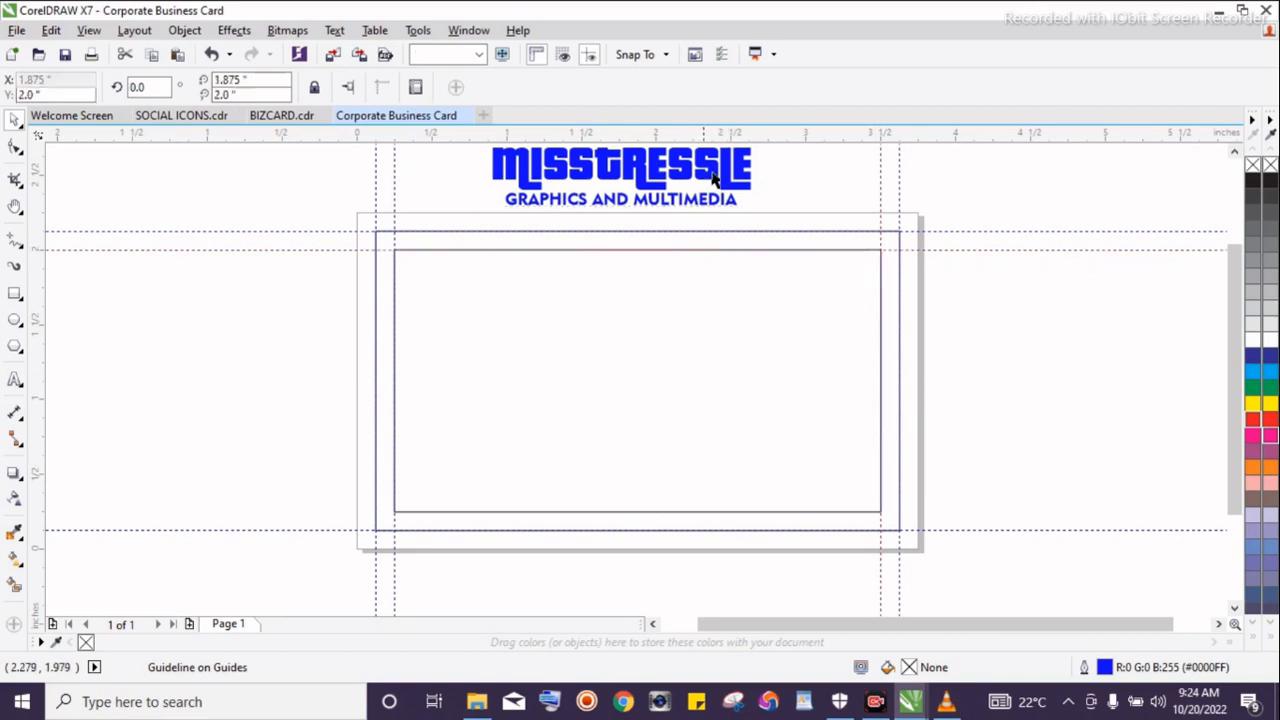
left_click_drag(708, 143, 662, 516)
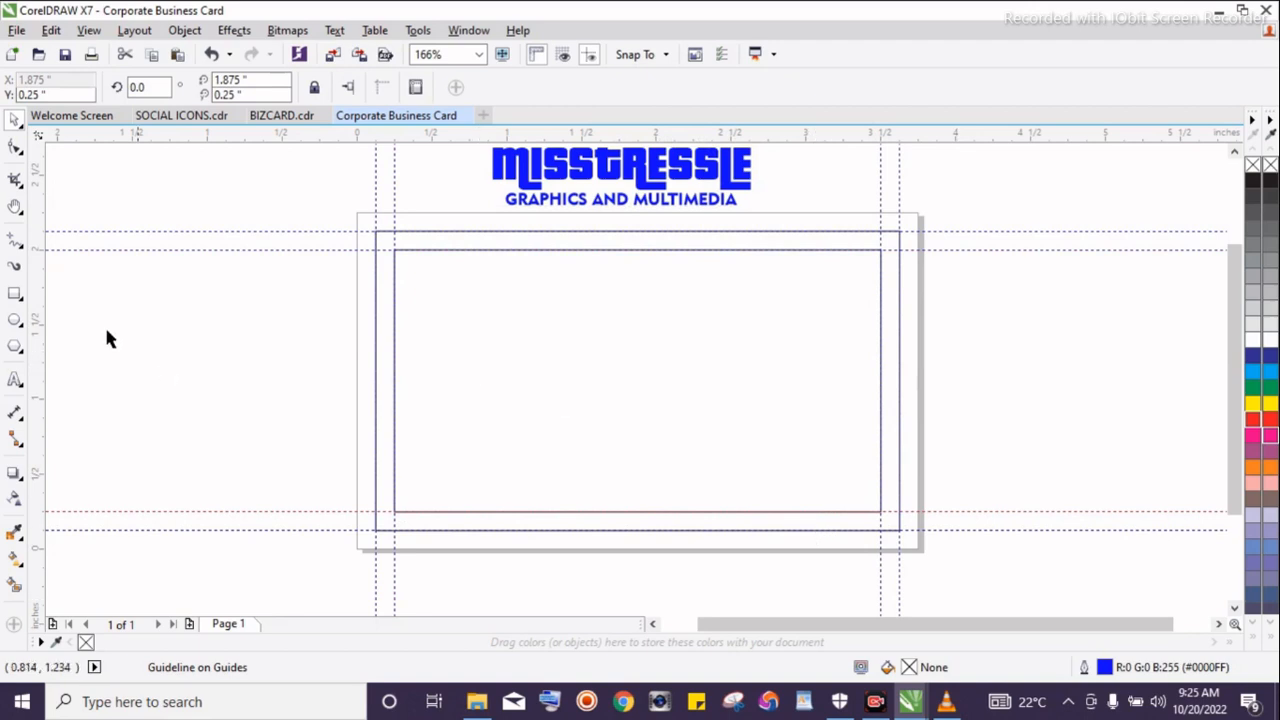
Add a page-sized 3.75 × 2.25 inch rectangle and place guidelines along all four of its edges
left_click(15, 296)
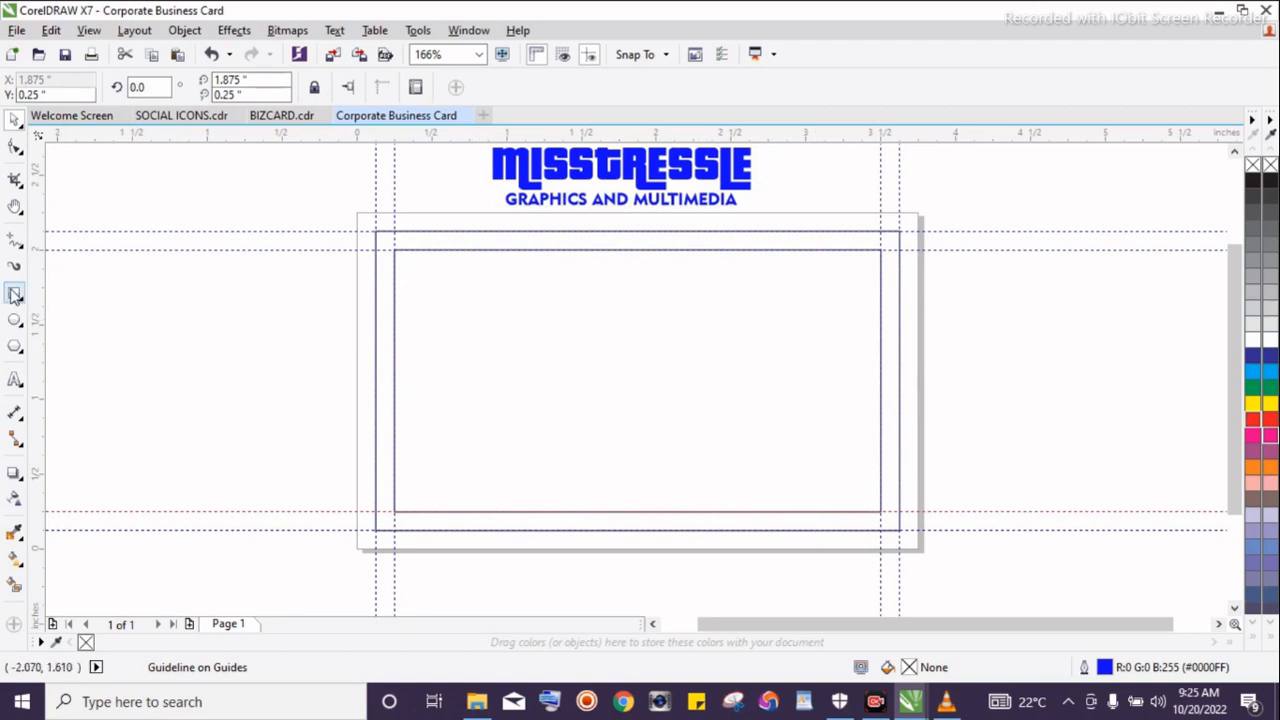
double_click(15, 296)
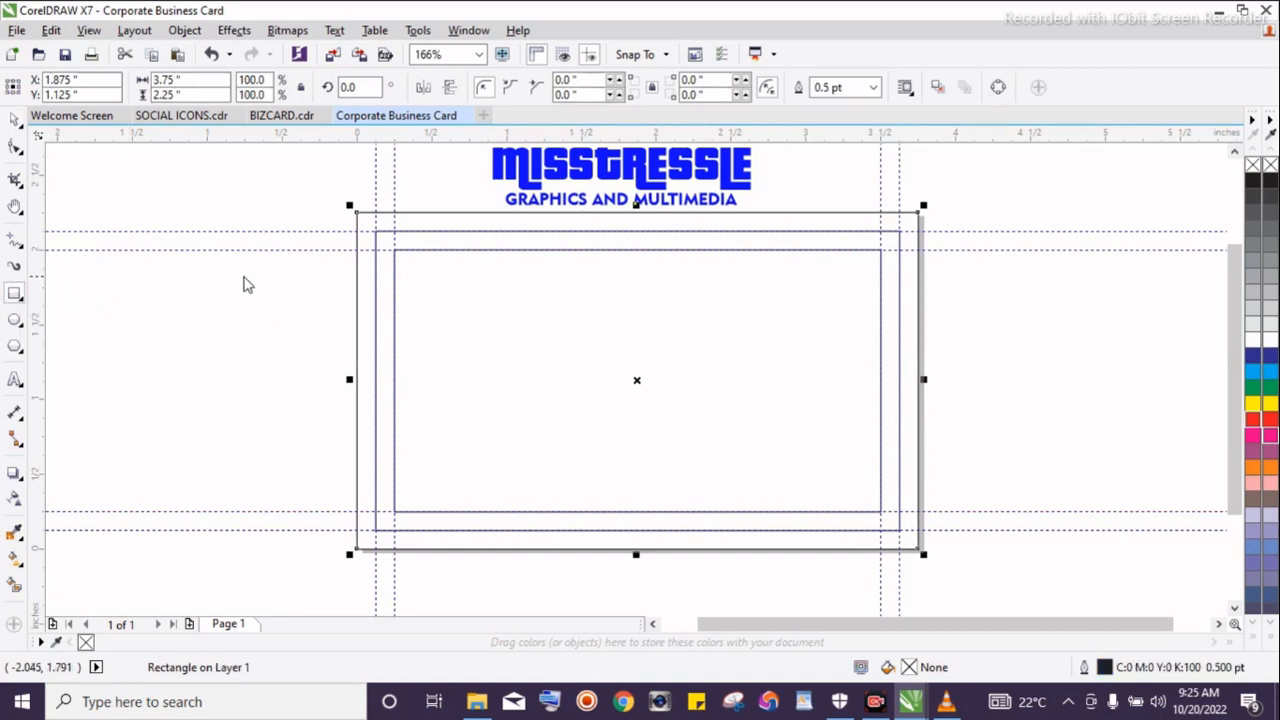
left_click(357, 280)
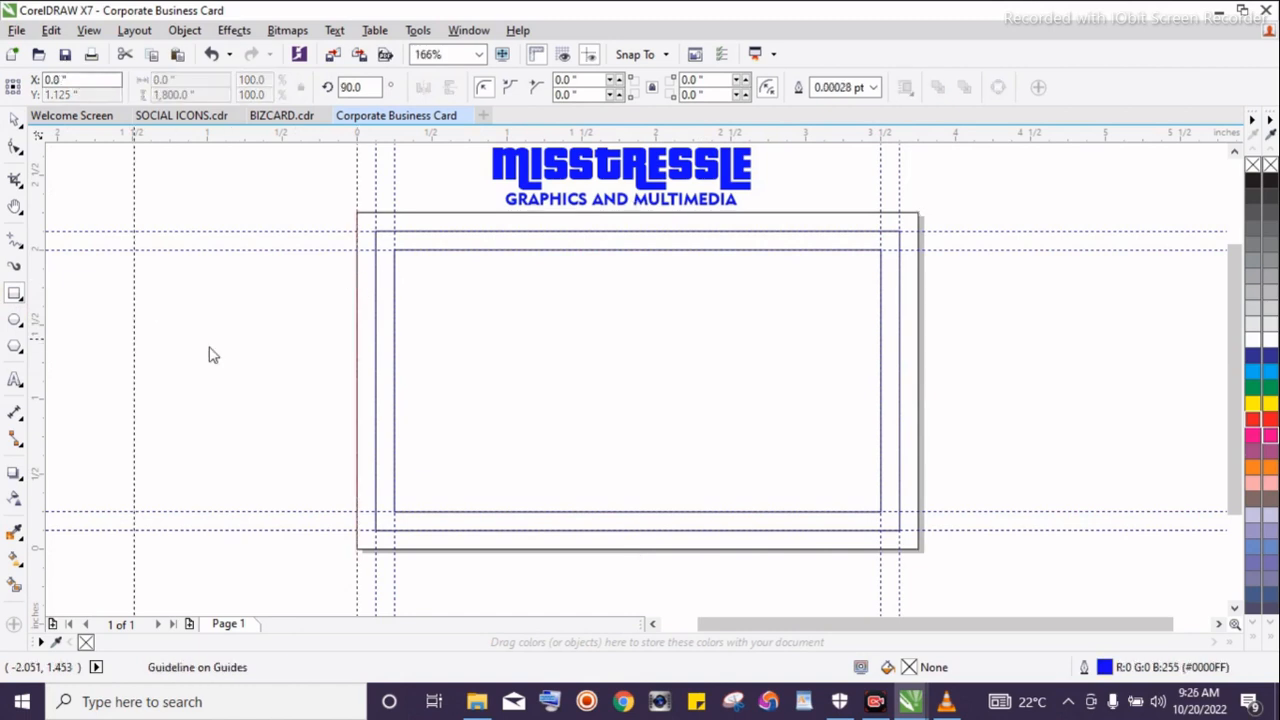
left_click_drag(209, 347, 918, 365)
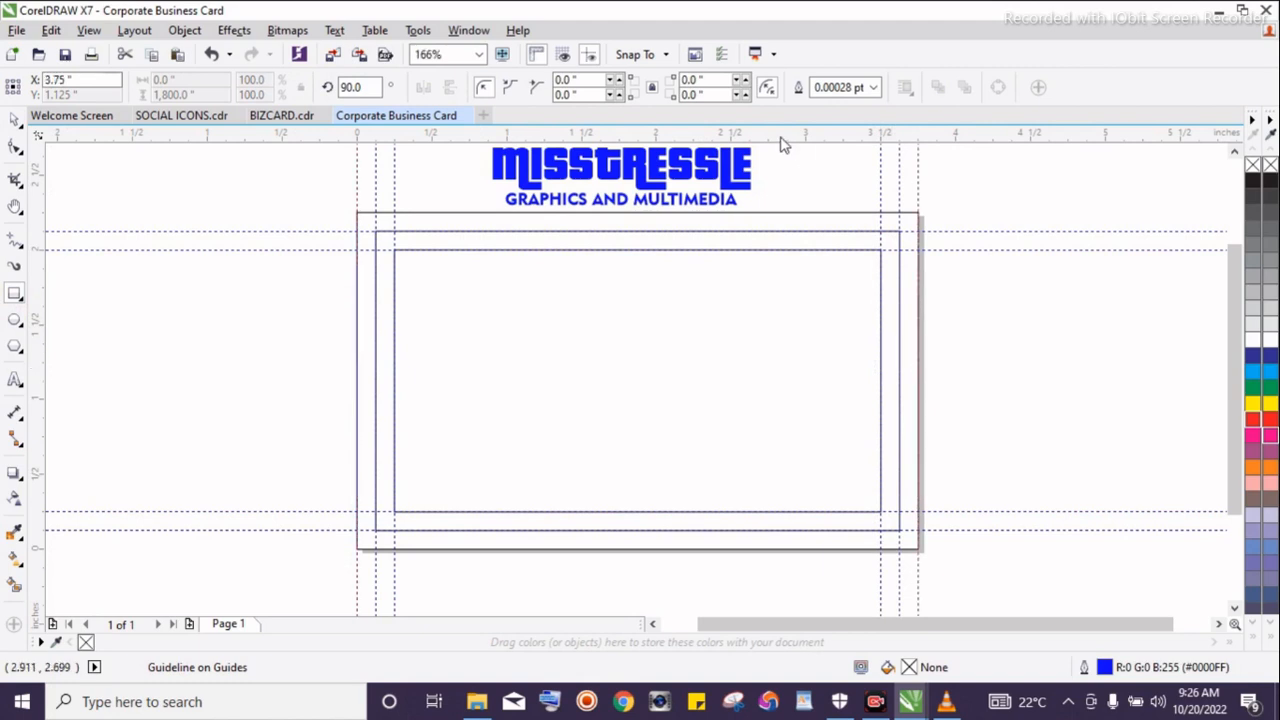
left_click_drag(781, 138, 756, 212)
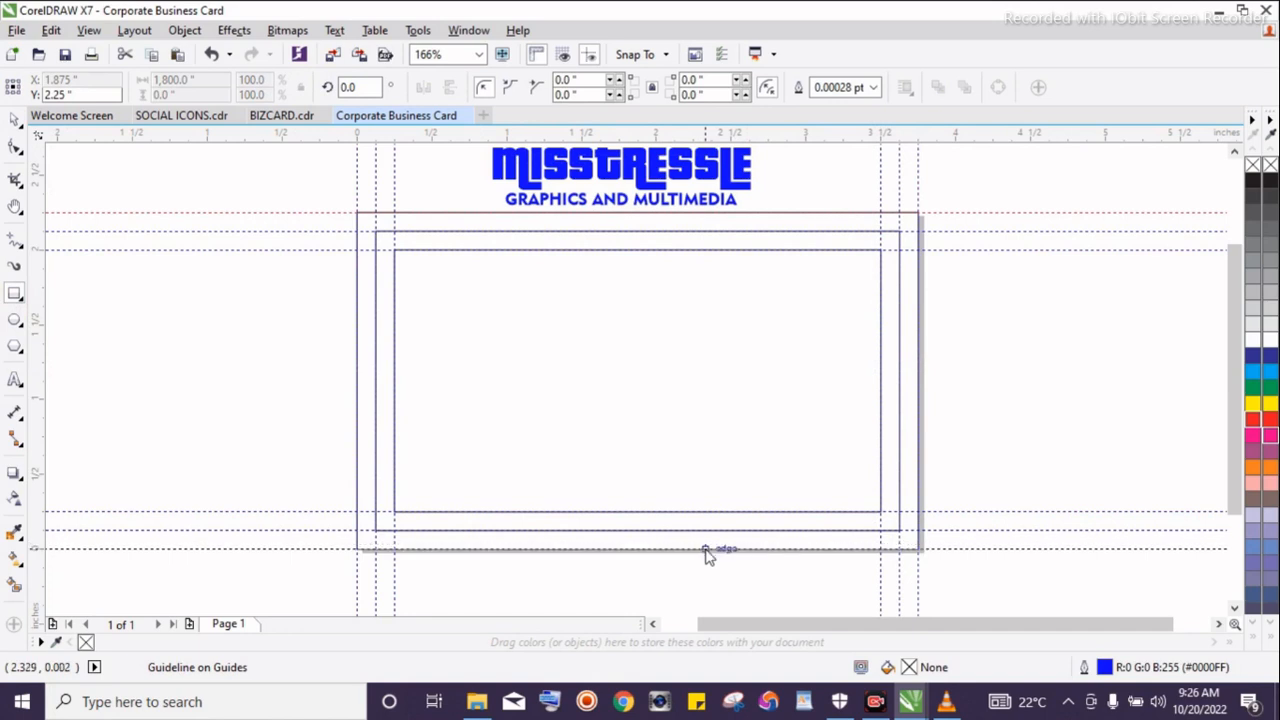
left_click_drag(706, 556, 706, 550)
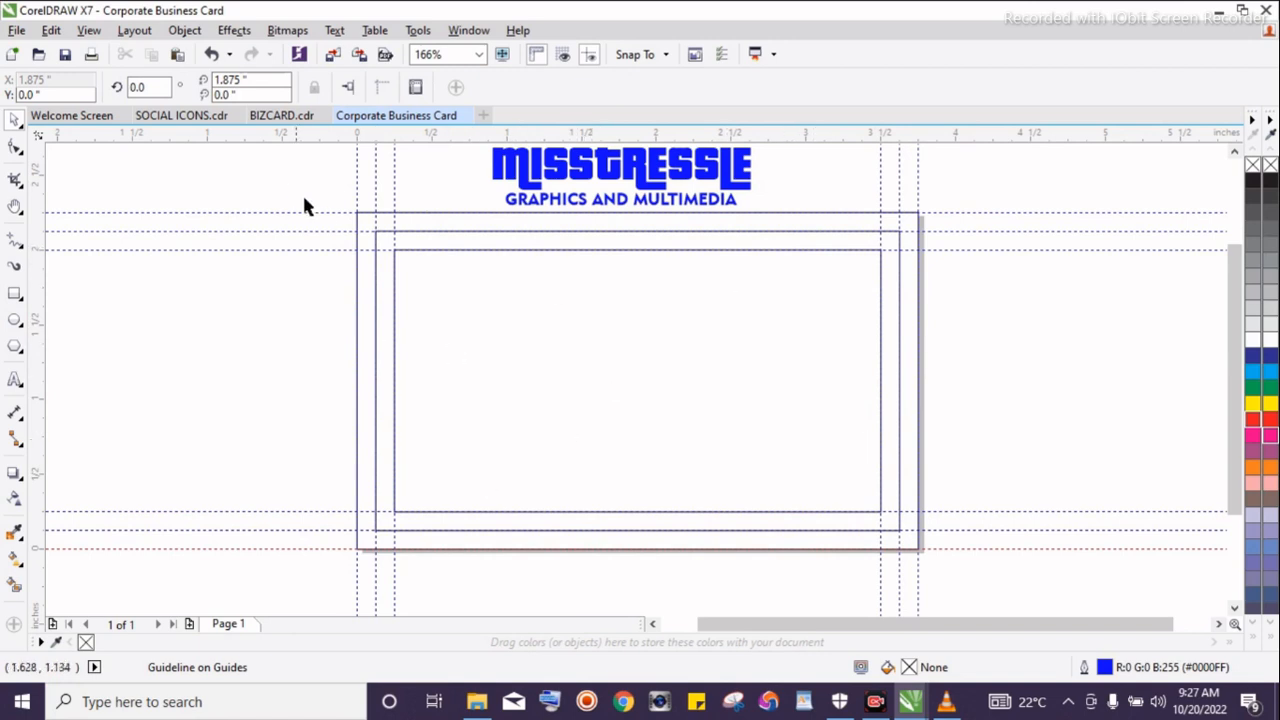
Select all three nested rectangles and delete them, leaving only the guidelines
left_click_drag(316, 203, 943, 574)
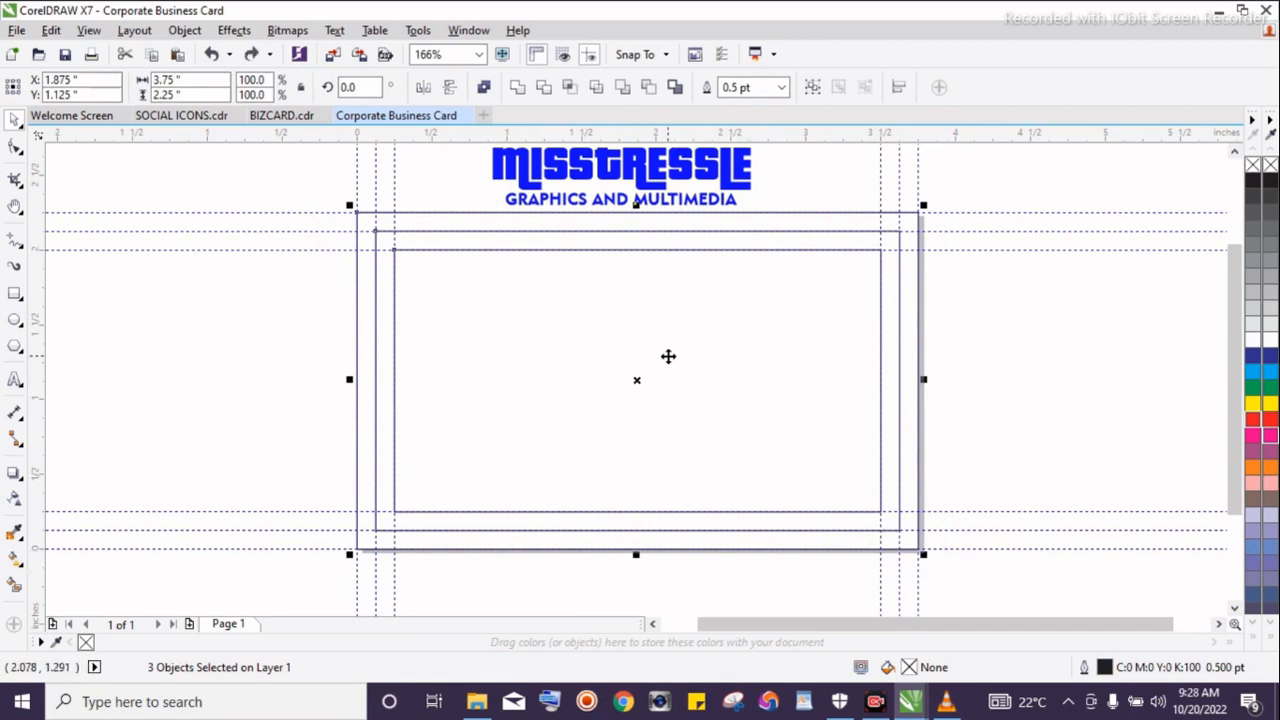
key("Delete")
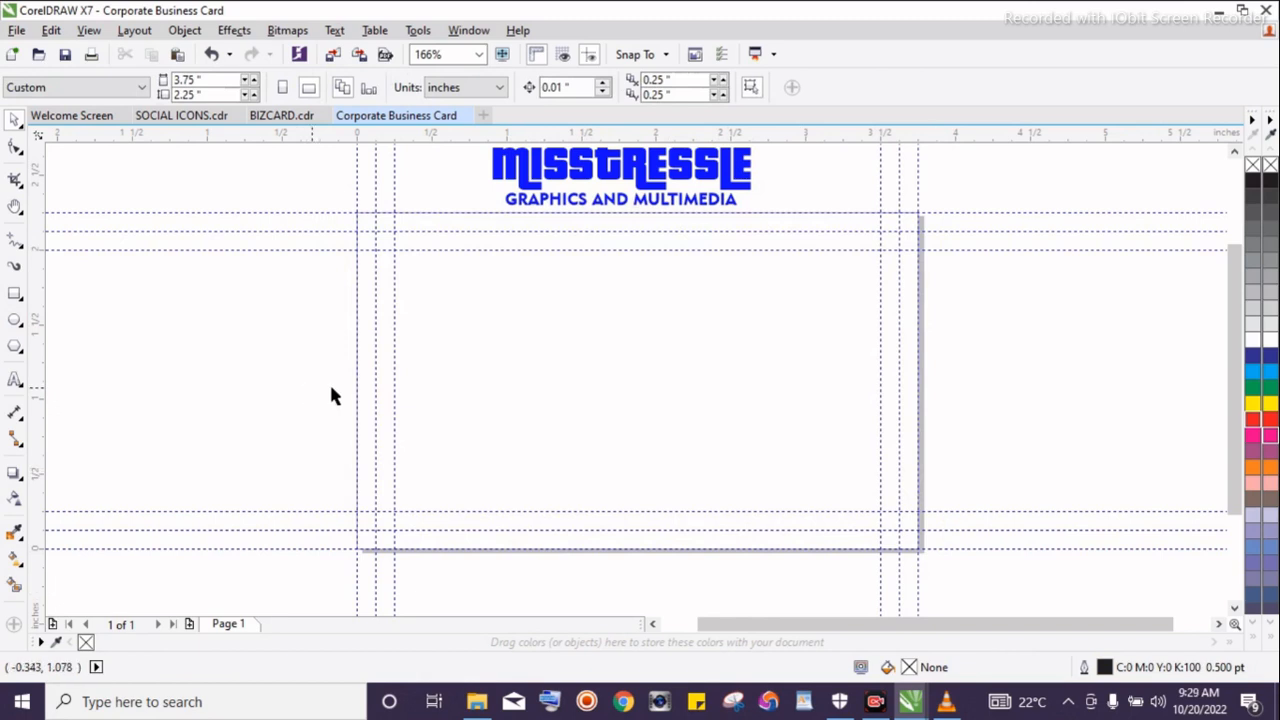
Add a new page-sized rectangle, switch back to the Pick tool and deselect it
double_click(14, 296)
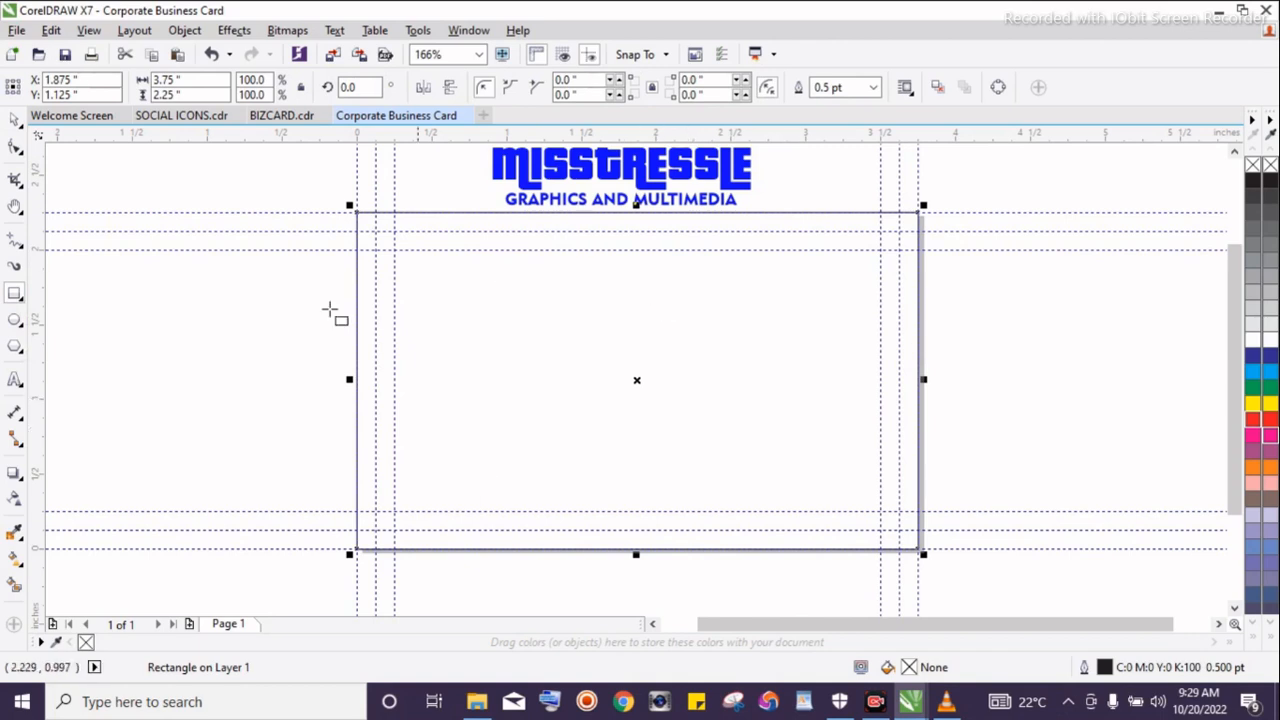
key("space")
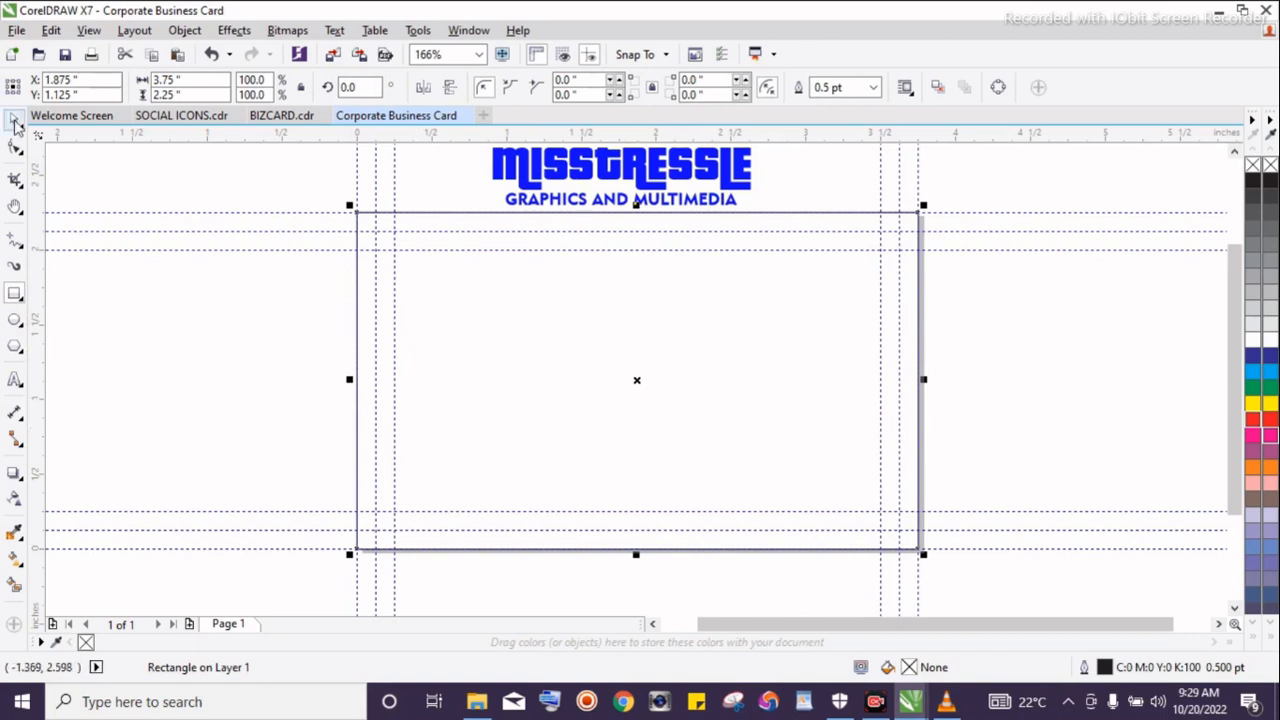
left_click(293, 348)
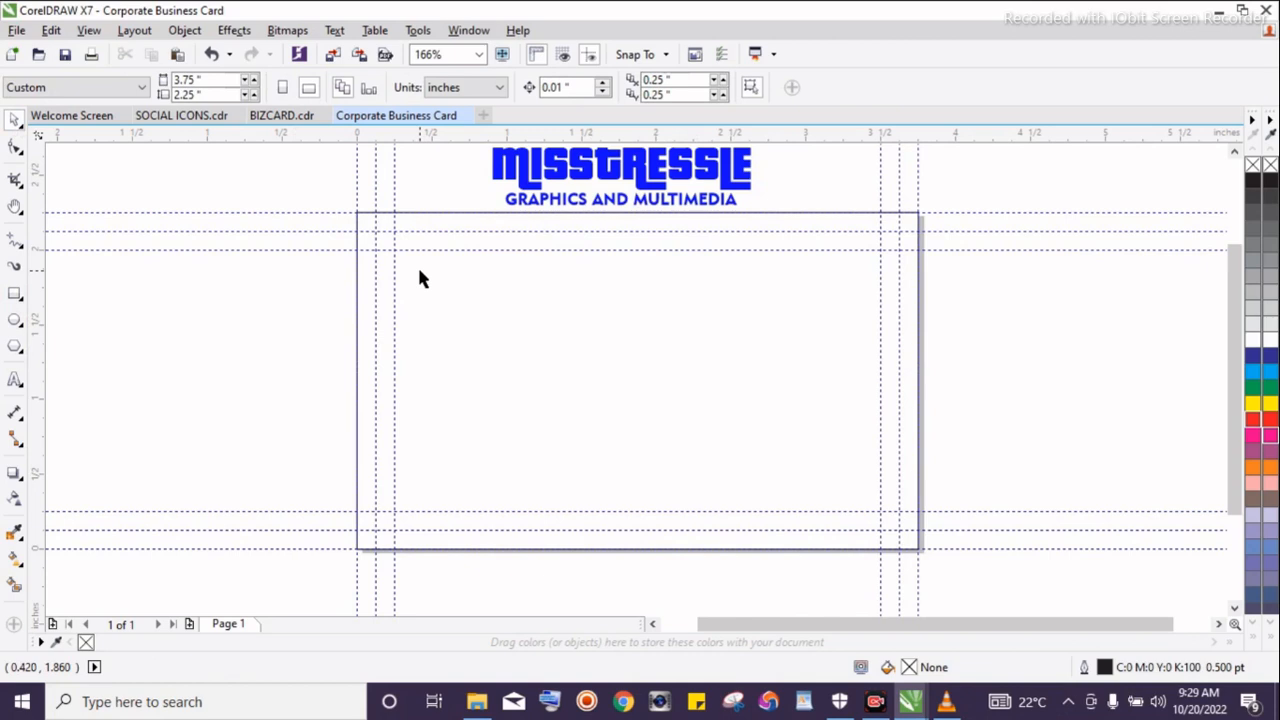